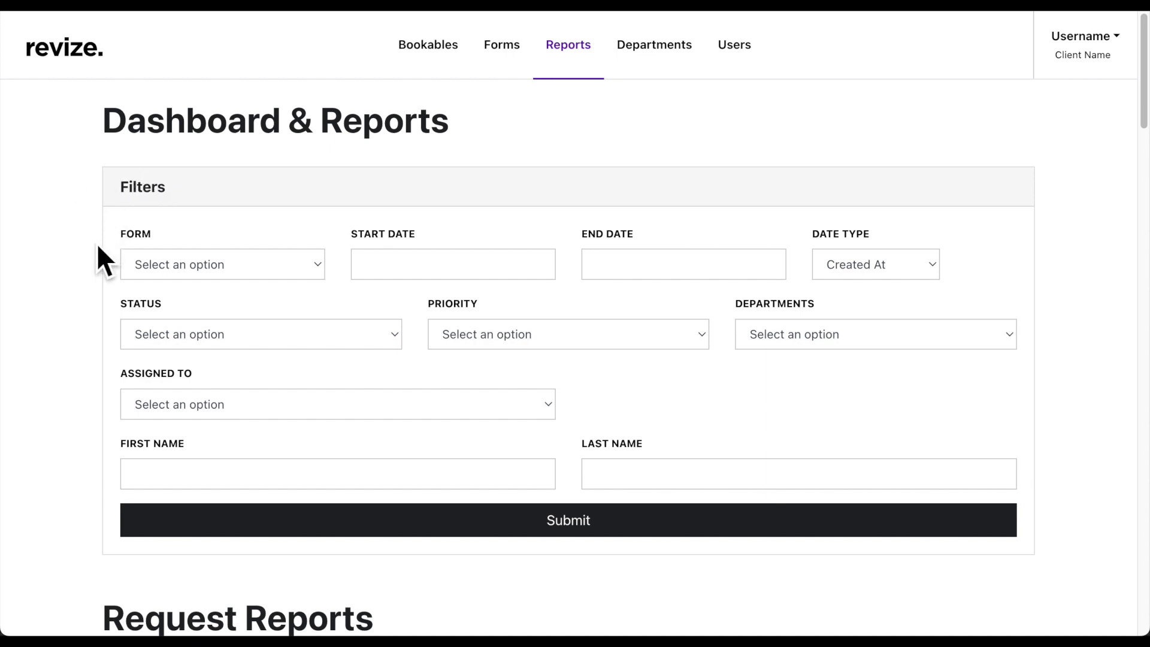
{"action": "scroll", "coordinate": [99, 248], "scroll_direction": "down", "scroll_amount": 5}
{"action": "scroll", "coordinate": [99, 249], "scroll_direction": "down", "scroll_amount": 3}
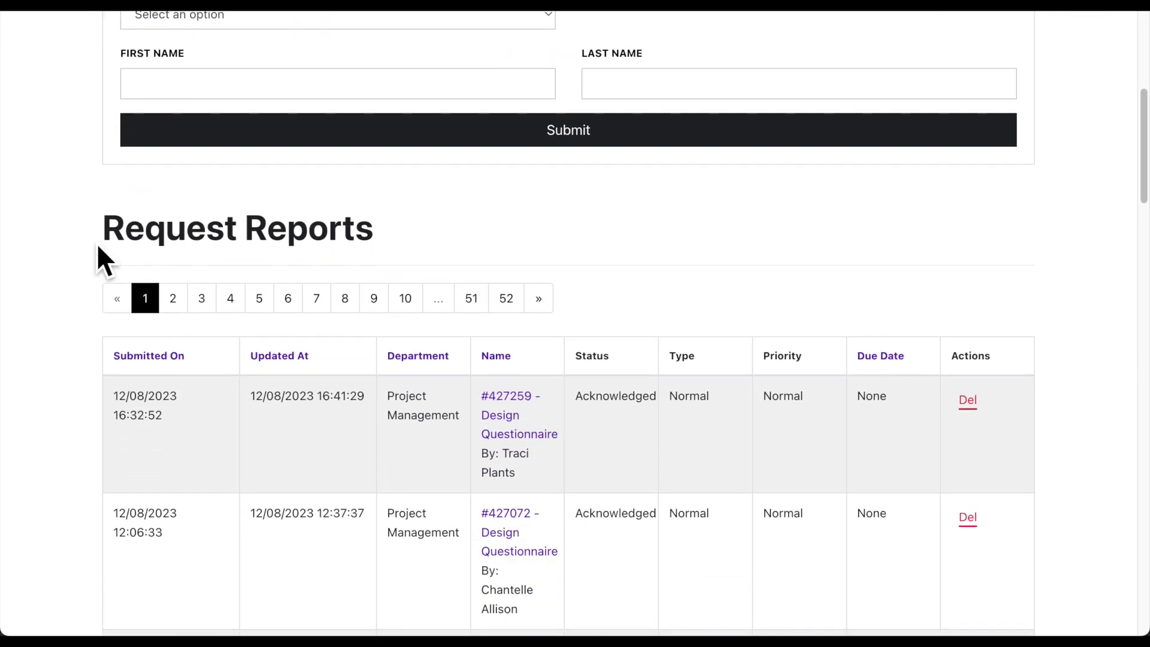
{"action": "scroll", "coordinate": [96, 242], "scroll_direction": "down", "scroll_amount": 2}
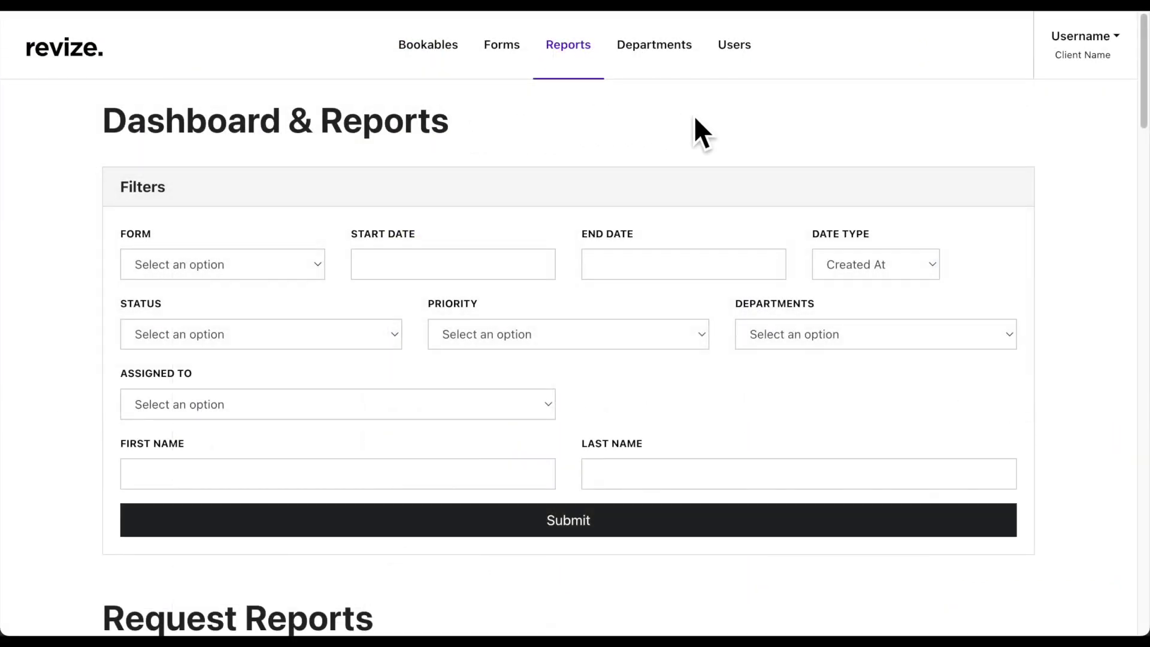
Check the account menu without logging out, then scroll through the reports list
{"action": "left_click", "coordinate": [1094, 72]}
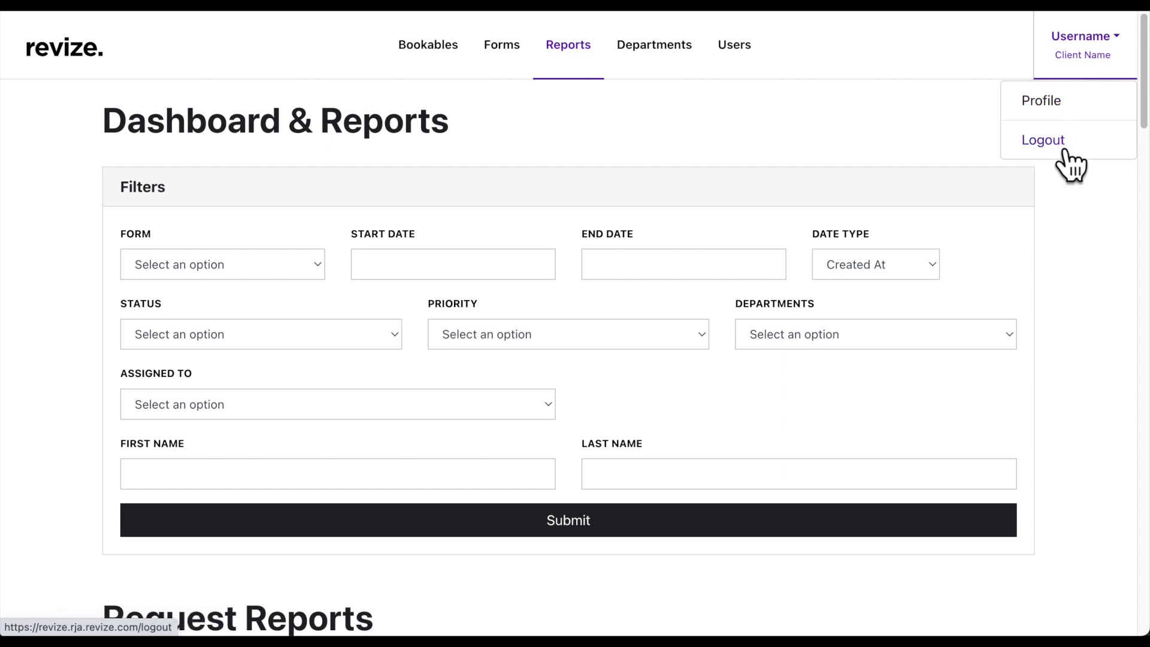
{"action": "left_click", "coordinate": [932, 146]}
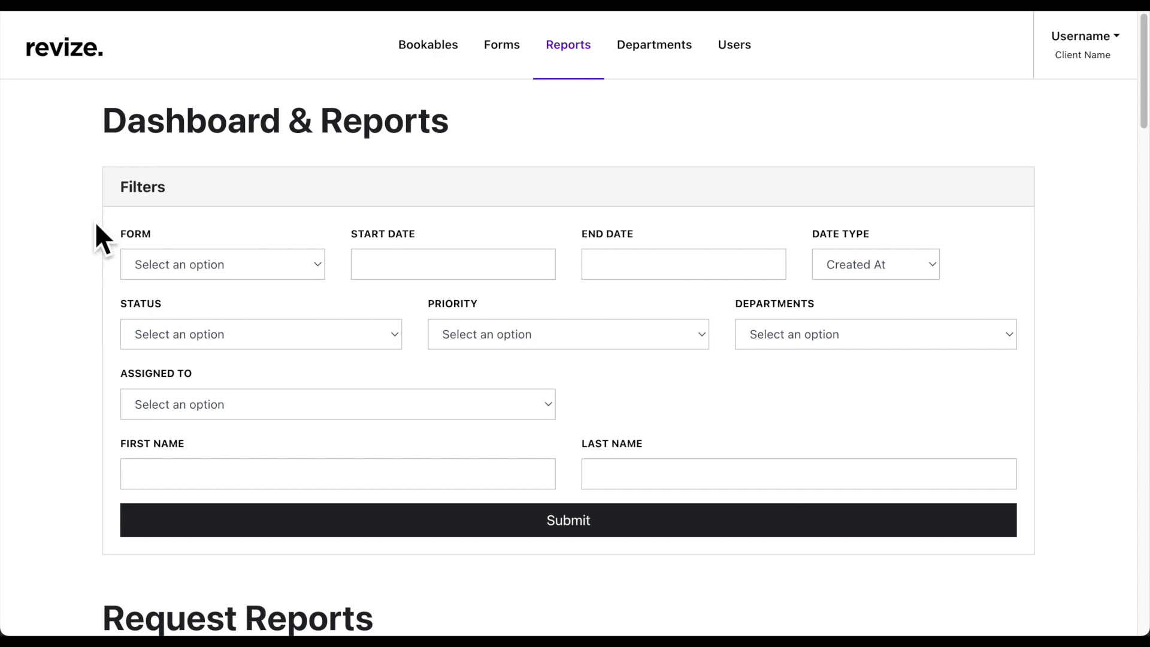
{"action": "scroll", "coordinate": [96, 224], "scroll_direction": "down", "scroll_amount": 3}
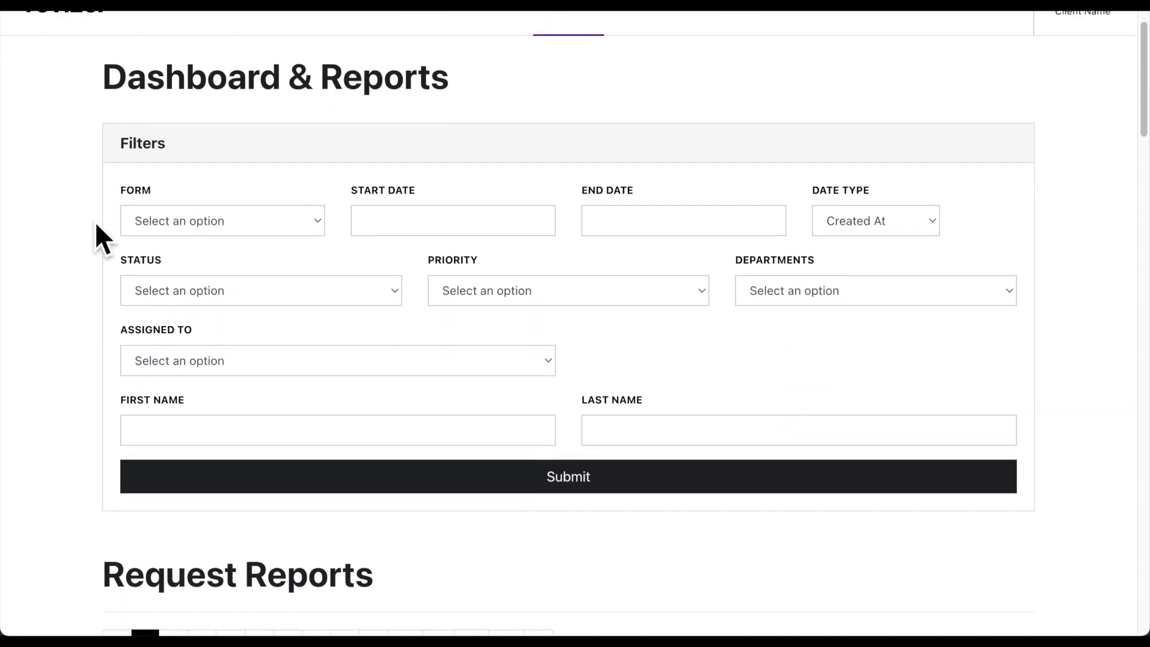
{"action": "scroll", "coordinate": [95, 224], "scroll_direction": "down", "scroll_amount": 6}
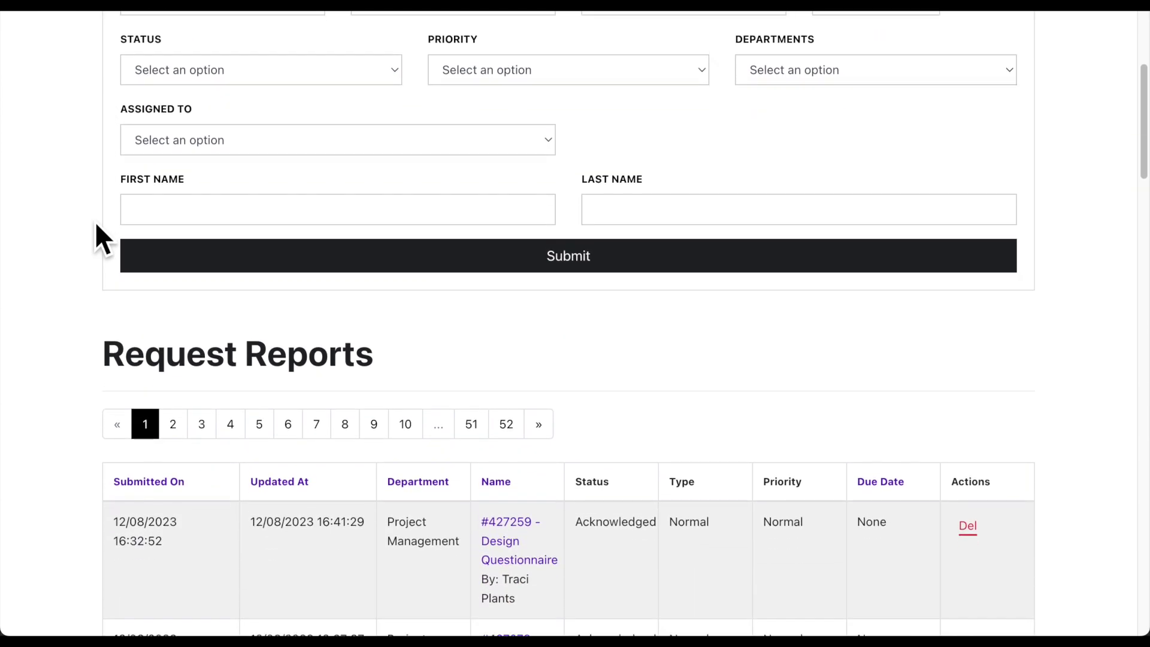
{"action": "scroll", "coordinate": [94, 221], "scroll_direction": "down", "scroll_amount": 2}
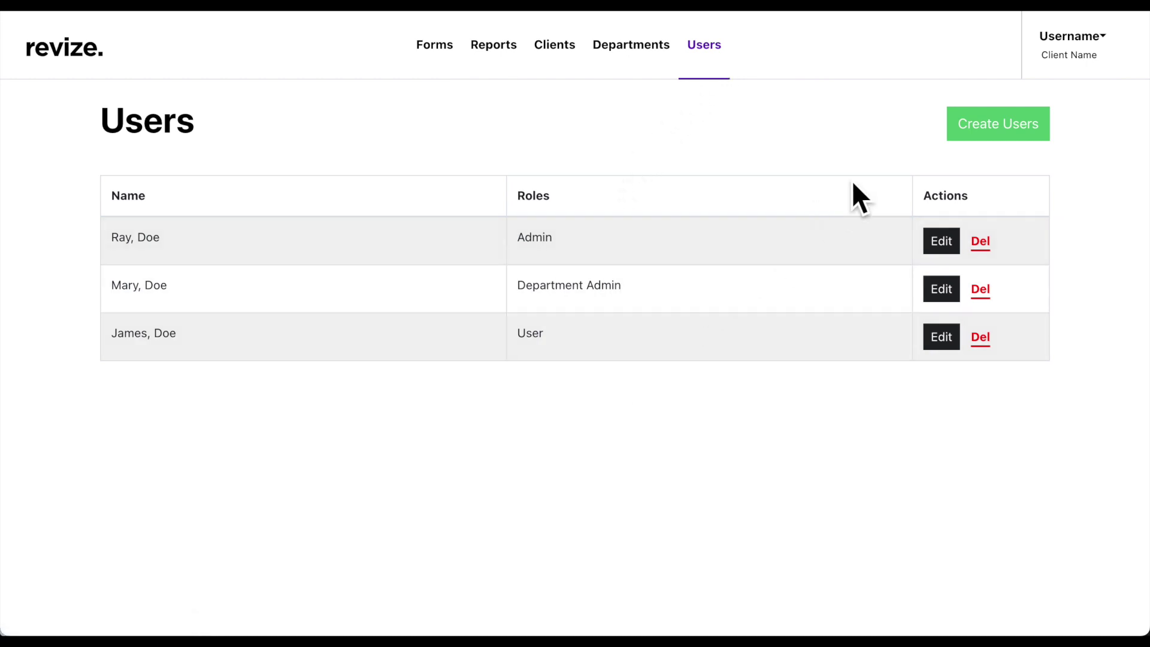
Start a new user account from the Users page with Create Users
{"action": "left_click", "coordinate": [996, 150]}
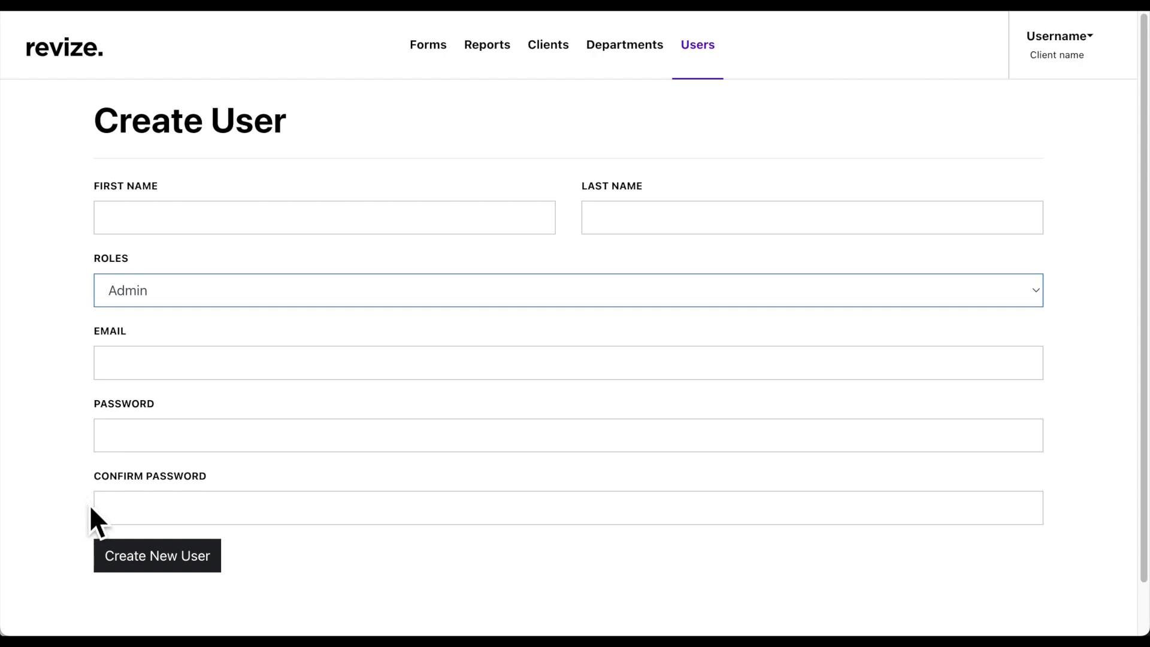
{"action": "left_click", "coordinate": [119, 290]}
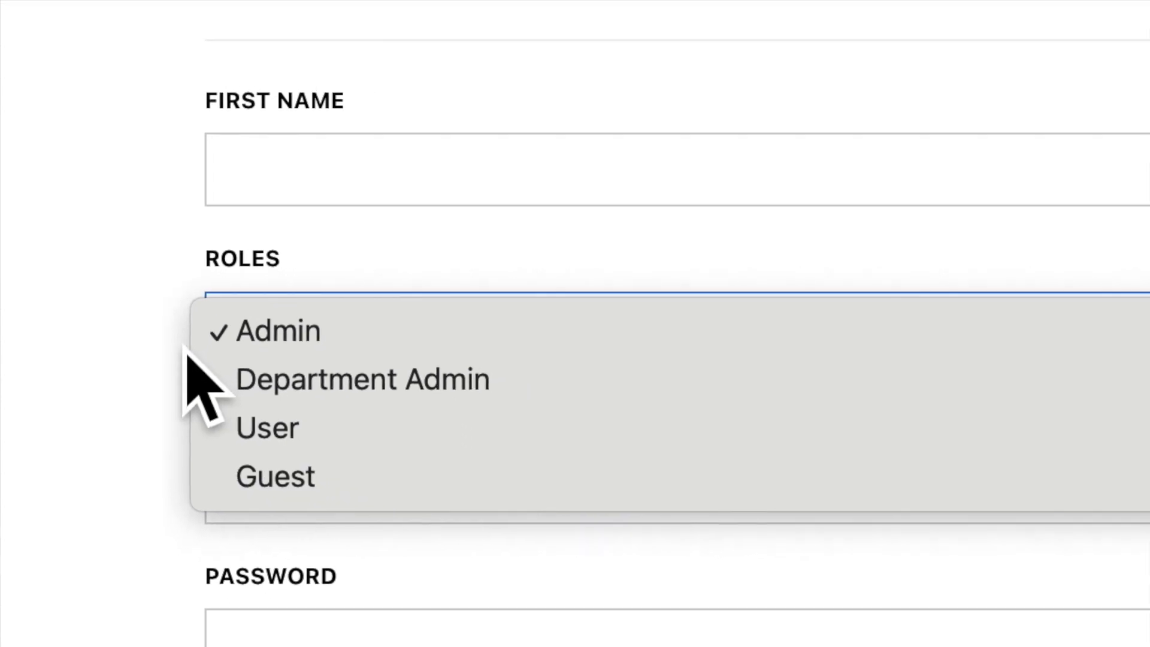
{"action": "left_click", "coordinate": [176, 357]}
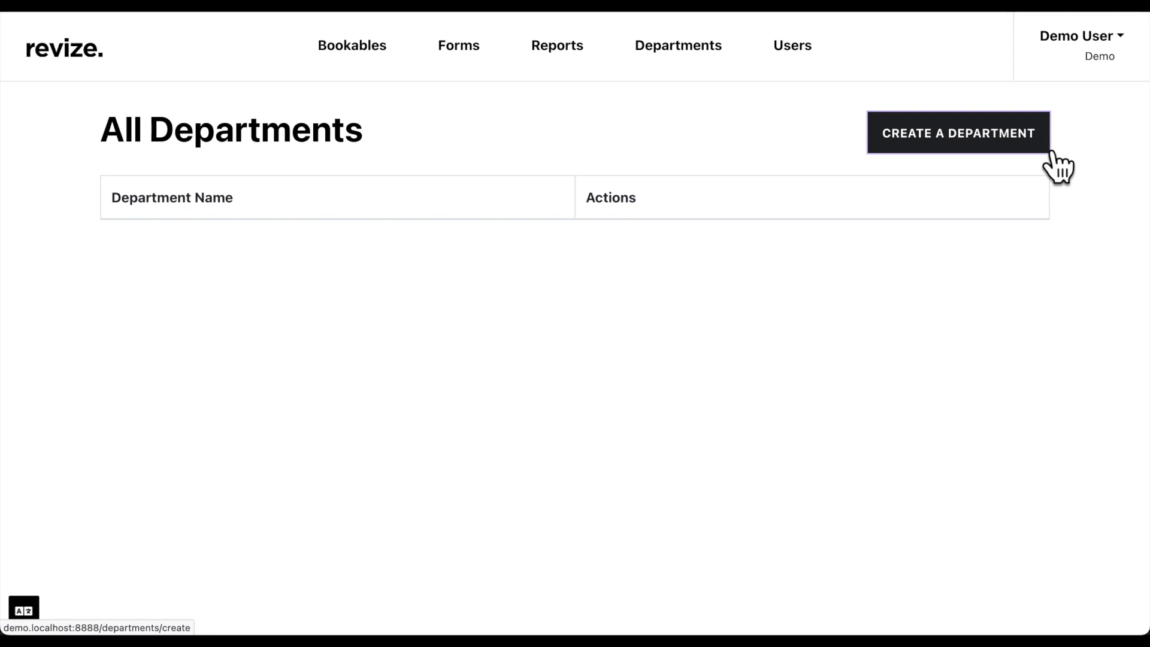
Start a new department named 'Parks & Rec' with a no-reply Email From address
{"action": "left_click", "coordinate": [1052, 151]}
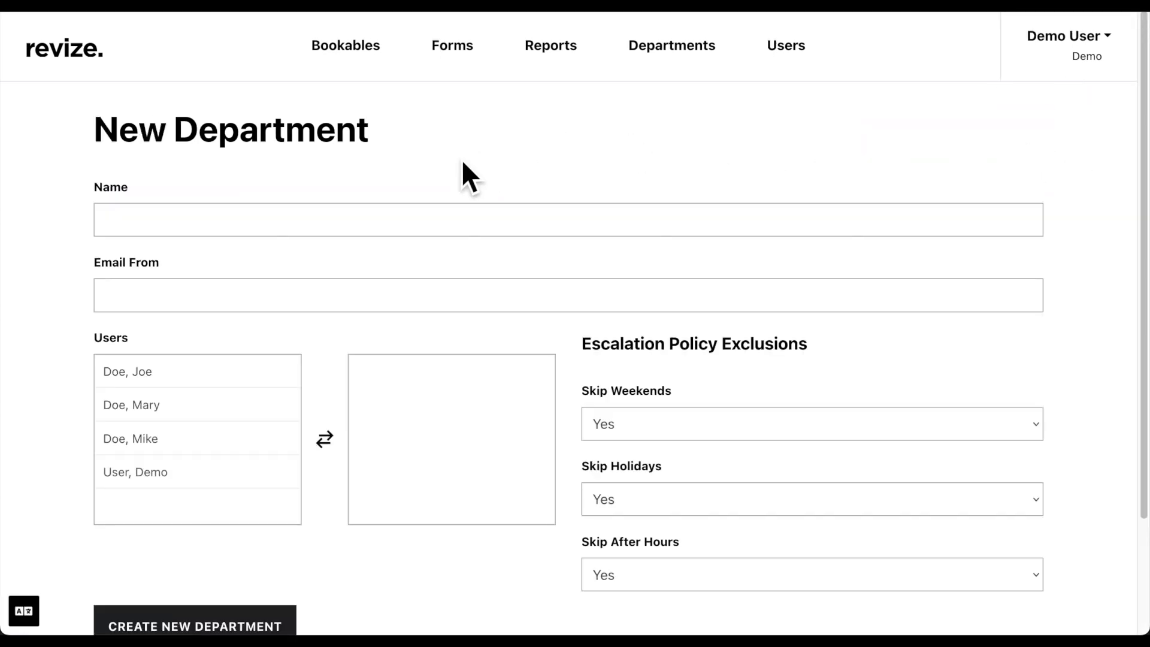
{"action": "left_click", "coordinate": [353, 221]}
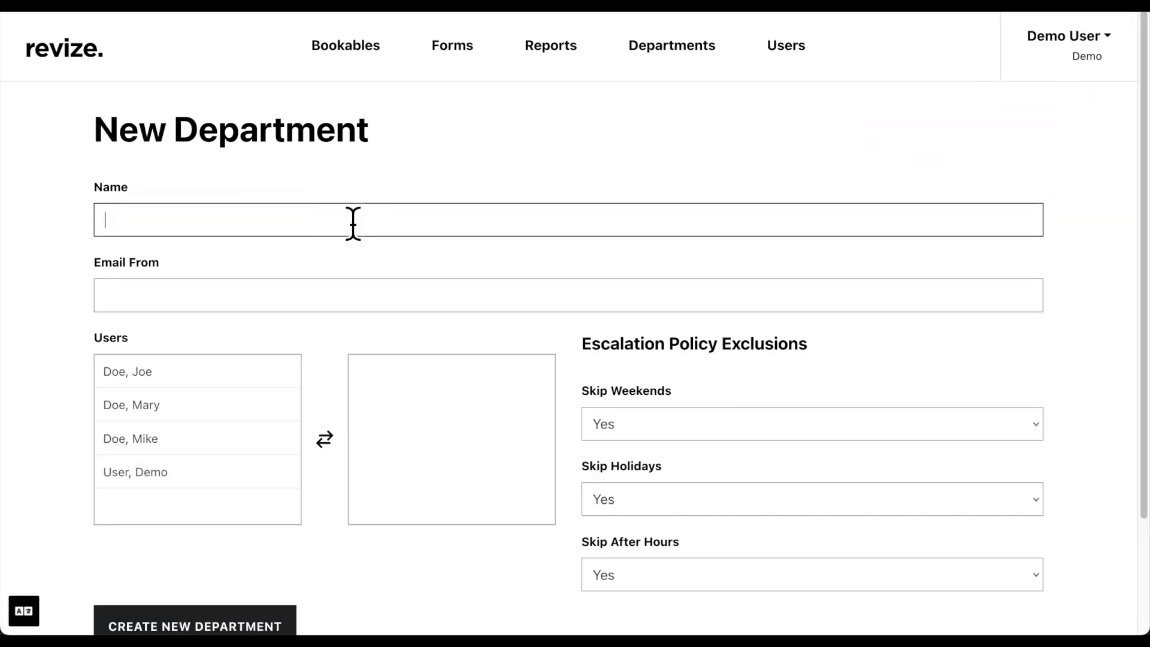
{"action": "type", "text": "Parks & Rec"}
{"action": "key", "text": "Tab"}
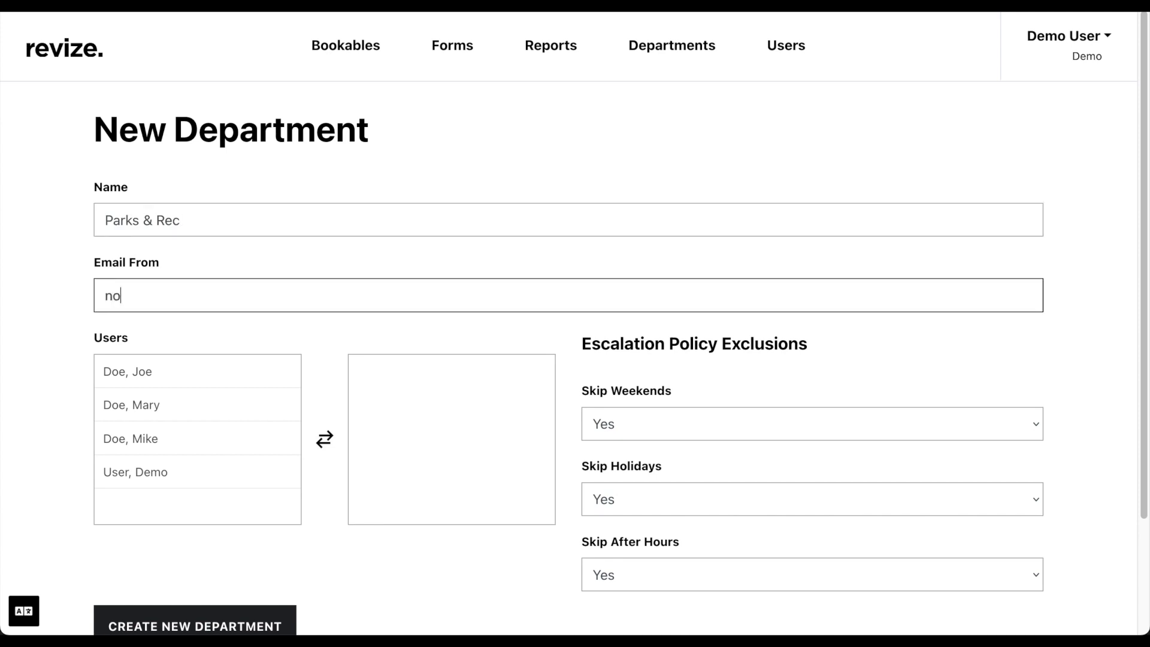
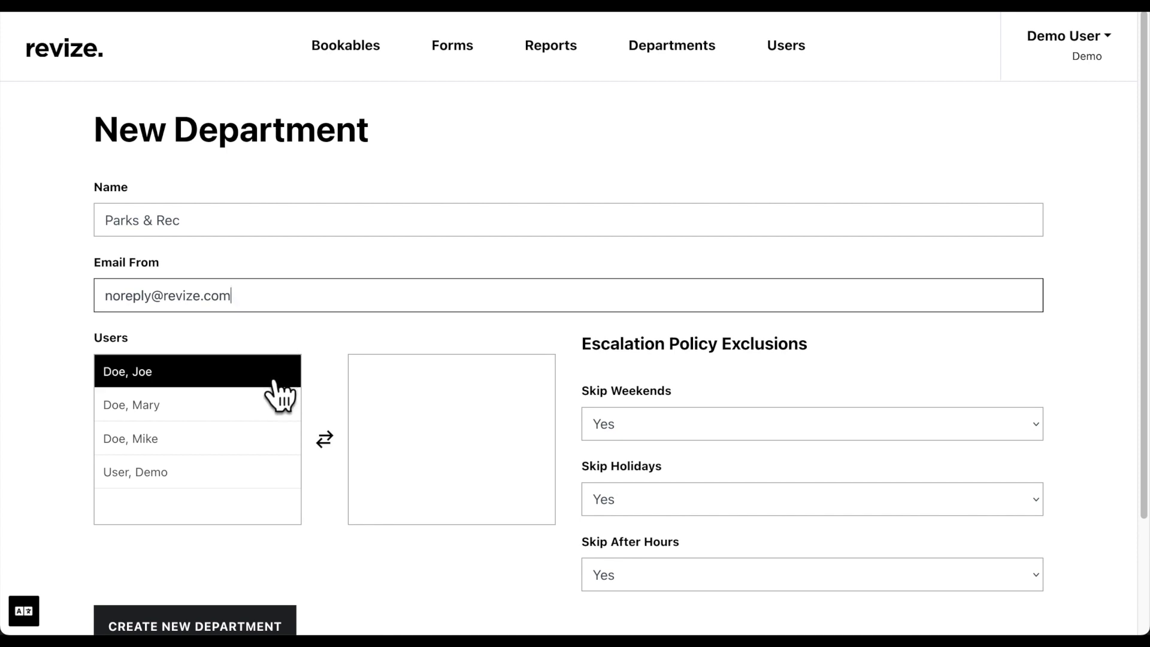
Assign three users to Parks & Rec and create the department
{"action": "left_click", "coordinate": [266, 373]}
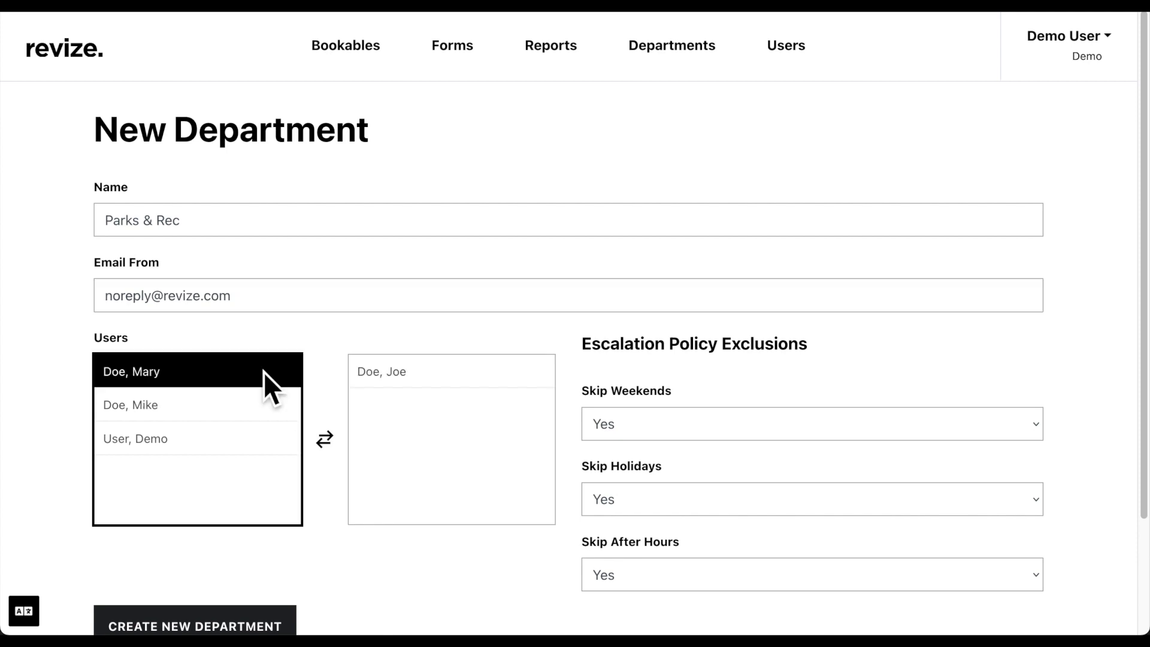
{"action": "left_click", "coordinate": [263, 371]}
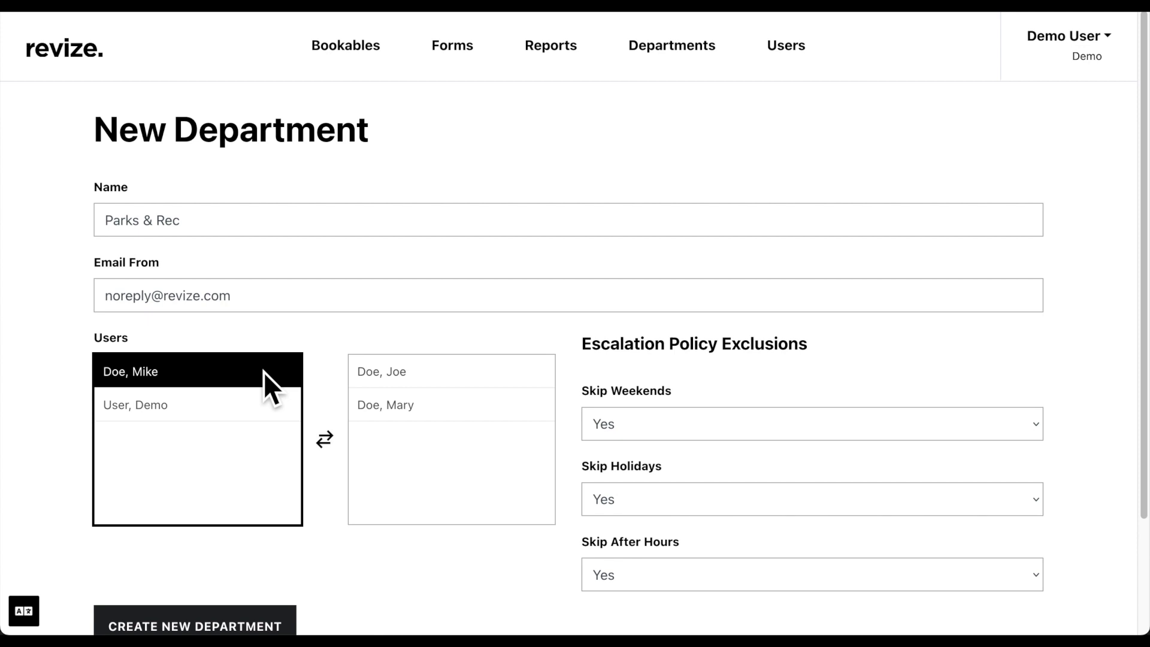
{"action": "left_click", "coordinate": [263, 371]}
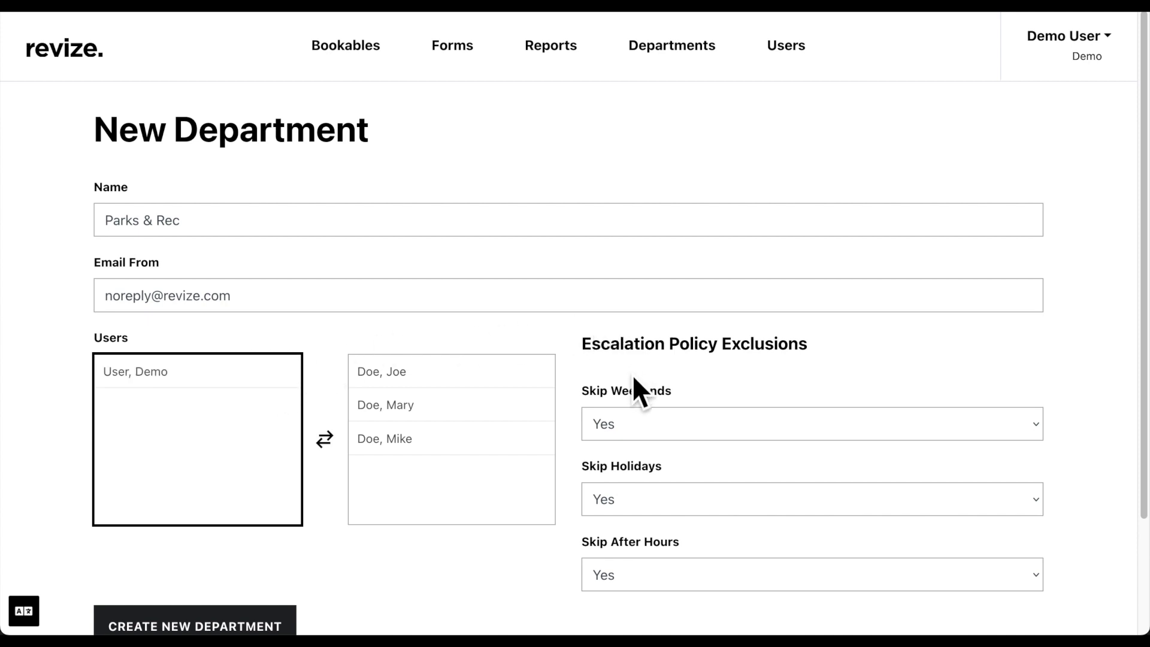
{"action": "scroll", "coordinate": [631, 375], "scroll_direction": "down", "scroll_amount": 3}
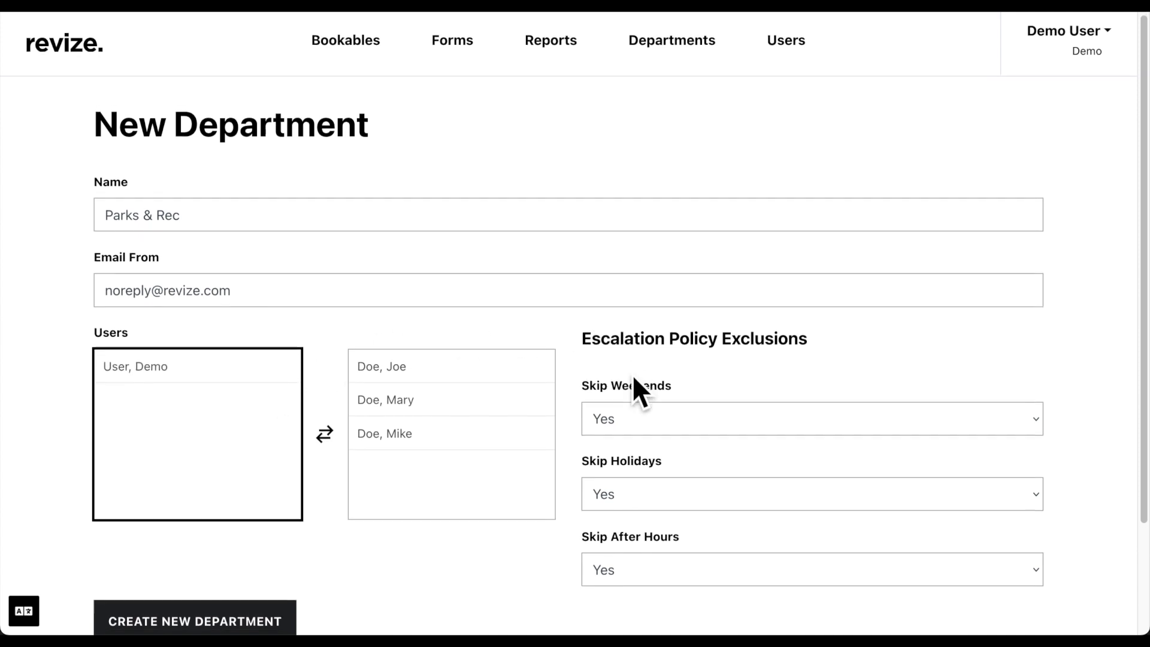
{"action": "scroll", "coordinate": [631, 375], "scroll_direction": "down", "scroll_amount": 1}
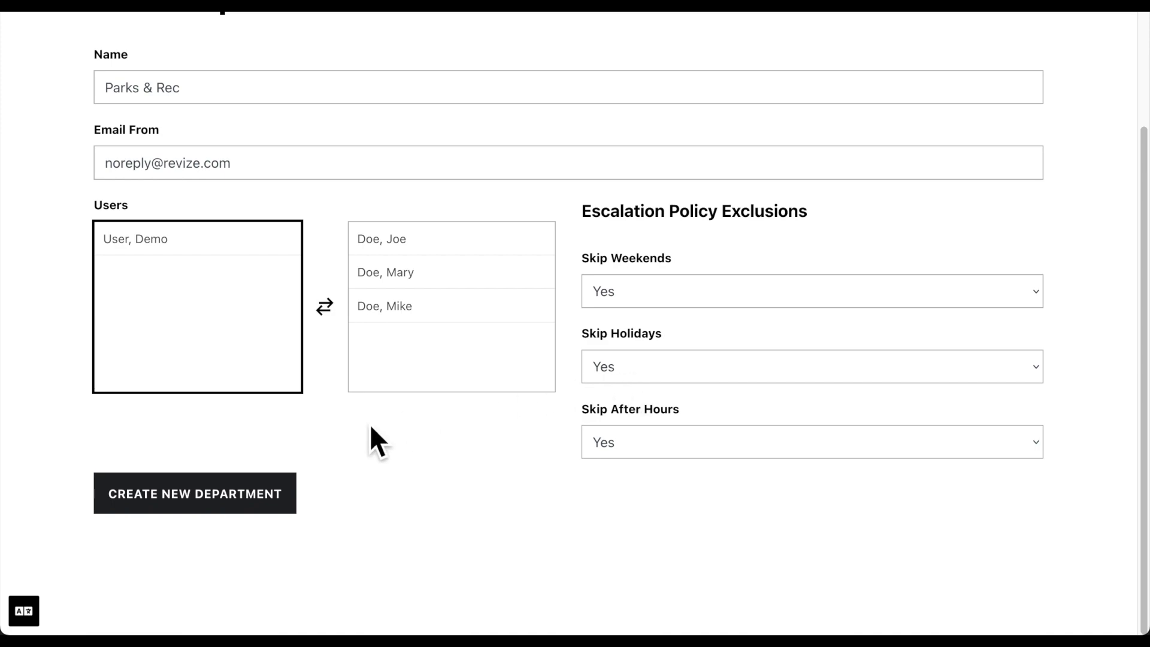
{"action": "left_click", "coordinate": [277, 500]}
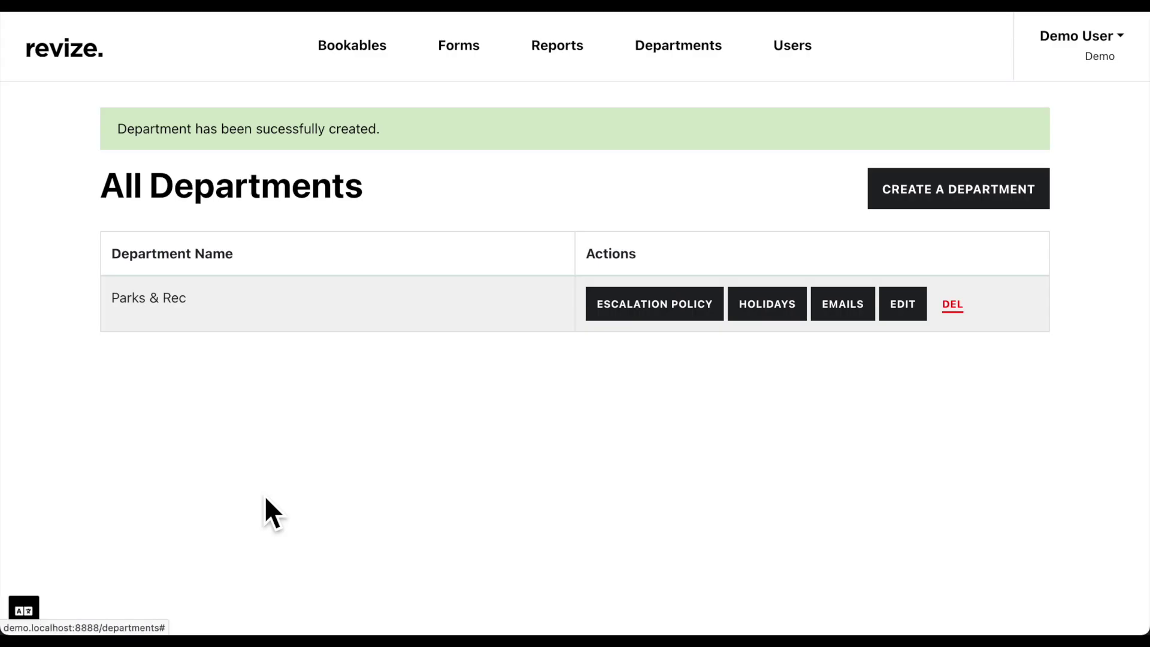
Route Parks & Rec's escalation policy to two users with a 1-hour lag and save it
{"action": "left_click", "coordinate": [657, 334]}
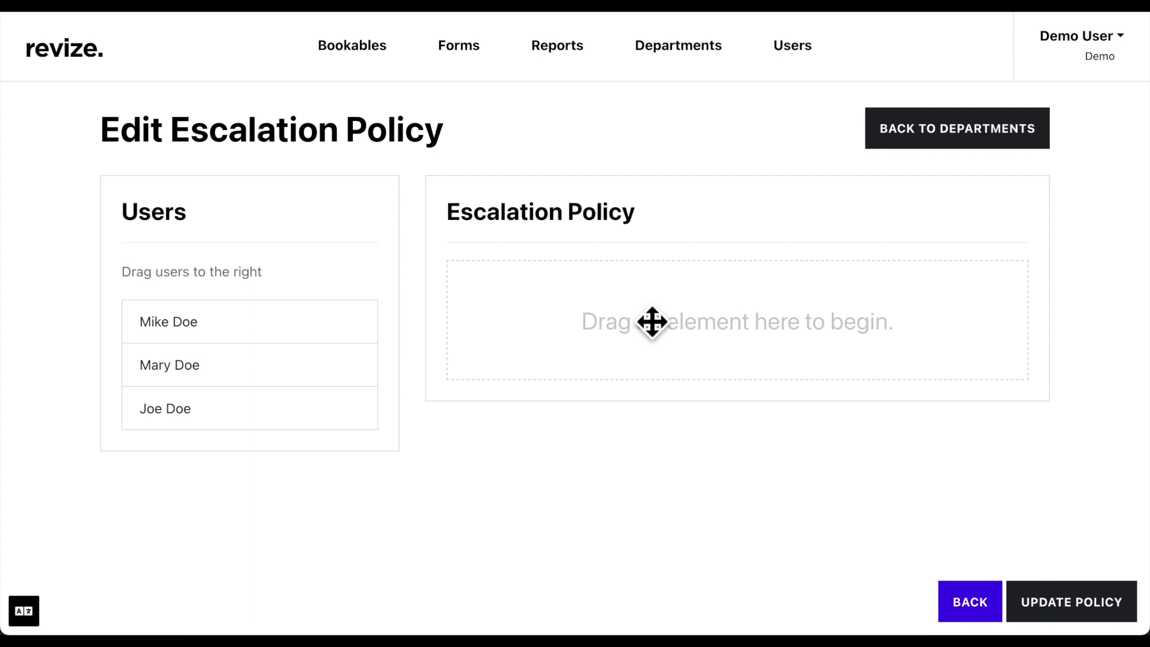
{"action": "left_click_drag", "start_coordinate": [372, 333], "coordinate": [664, 315]}
{"action": "left_click_drag", "start_coordinate": [327, 382], "coordinate": [649, 444]}
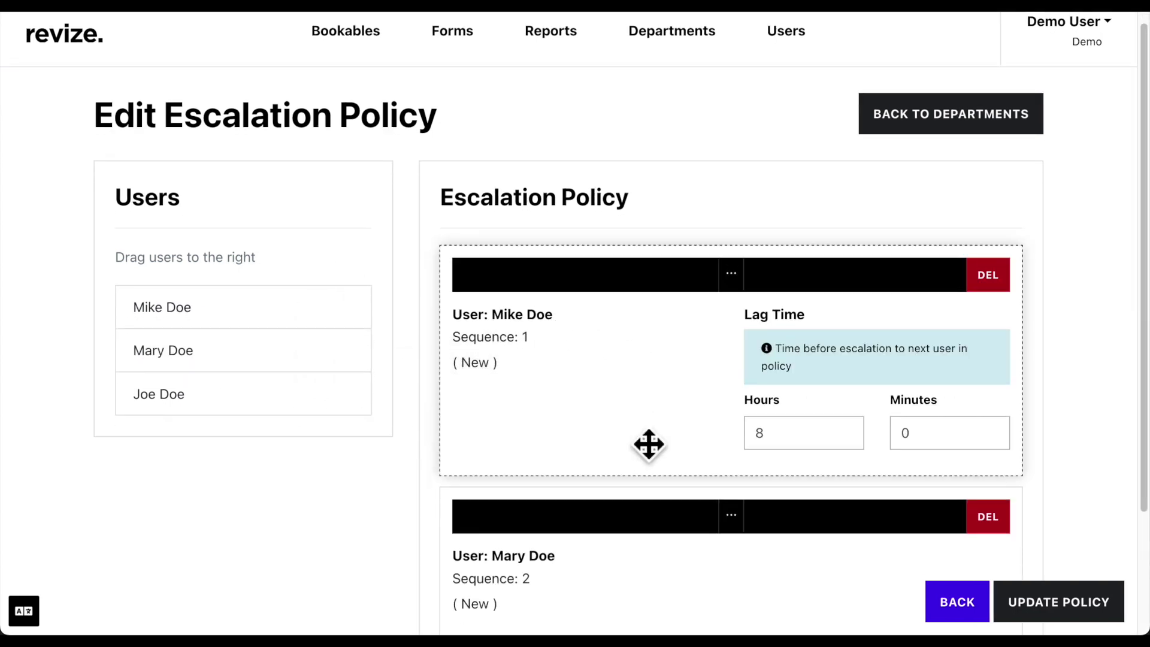
{"action": "scroll", "coordinate": [649, 443], "scroll_direction": "down", "scroll_amount": 3}
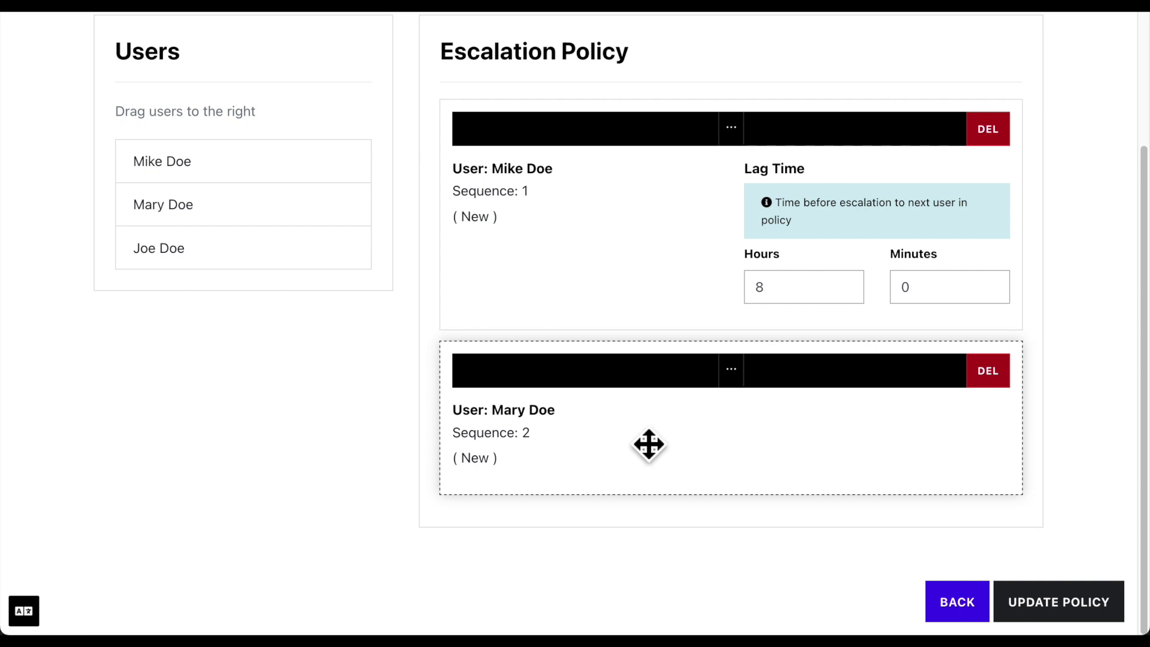
{"action": "double_click", "coordinate": [788, 298]}
{"action": "type", "text": "1"}
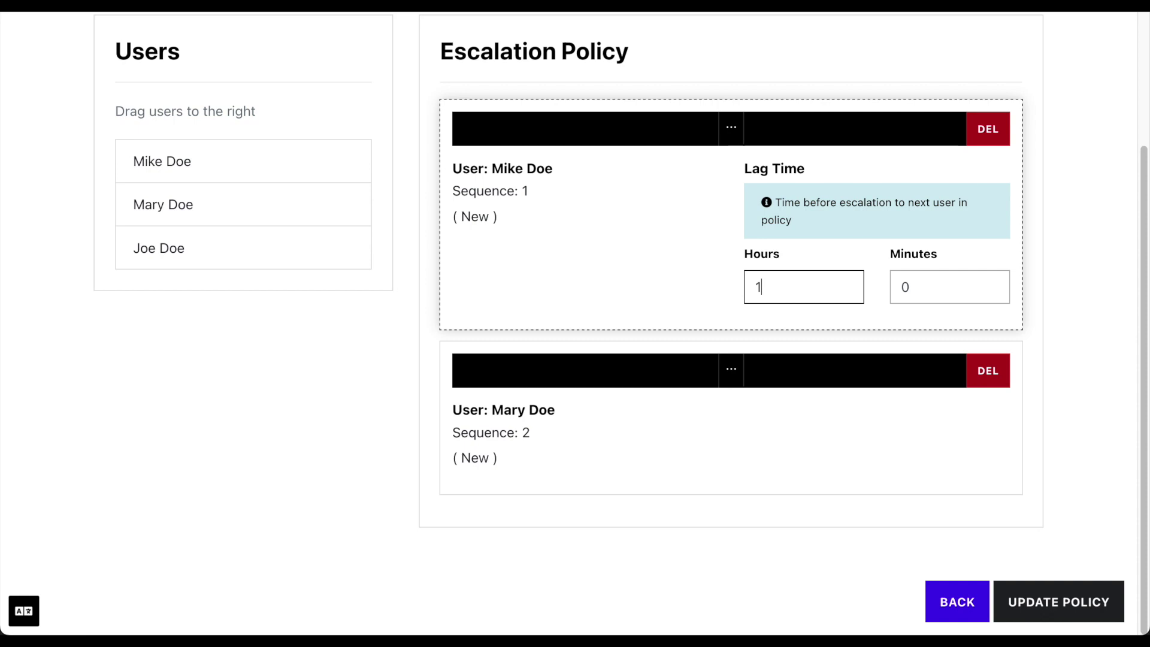
{"action": "left_click", "coordinate": [1052, 615]}
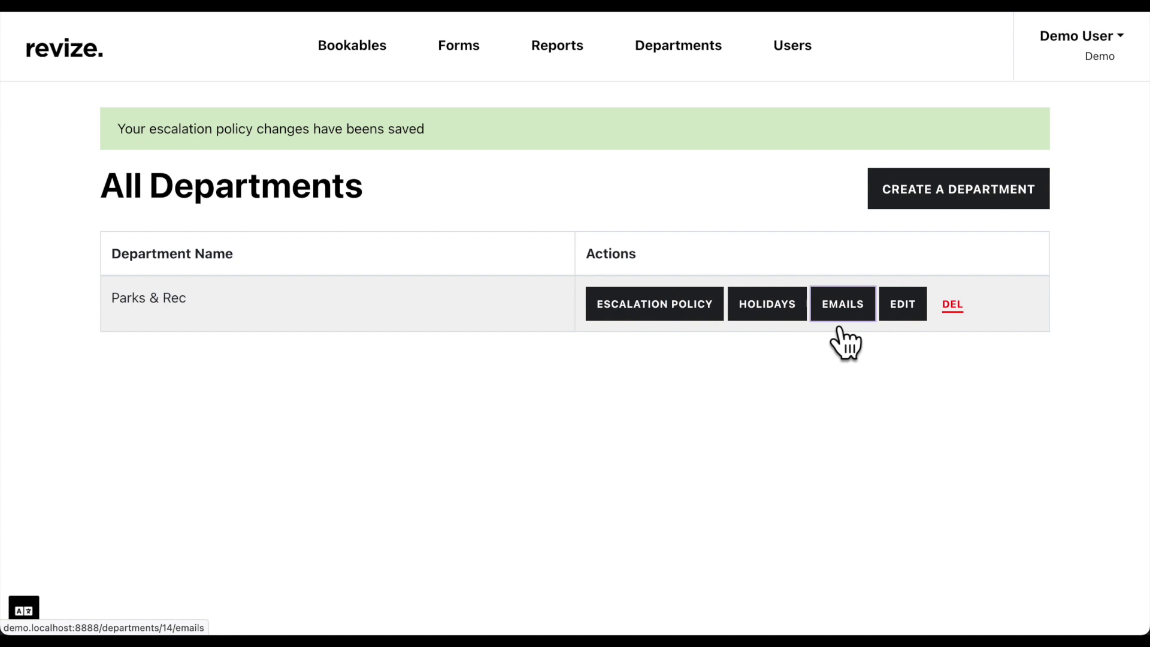
Review Parks & Rec's public and internal new-submission email templates, then begin a new email
{"action": "left_click", "coordinate": [842, 305]}
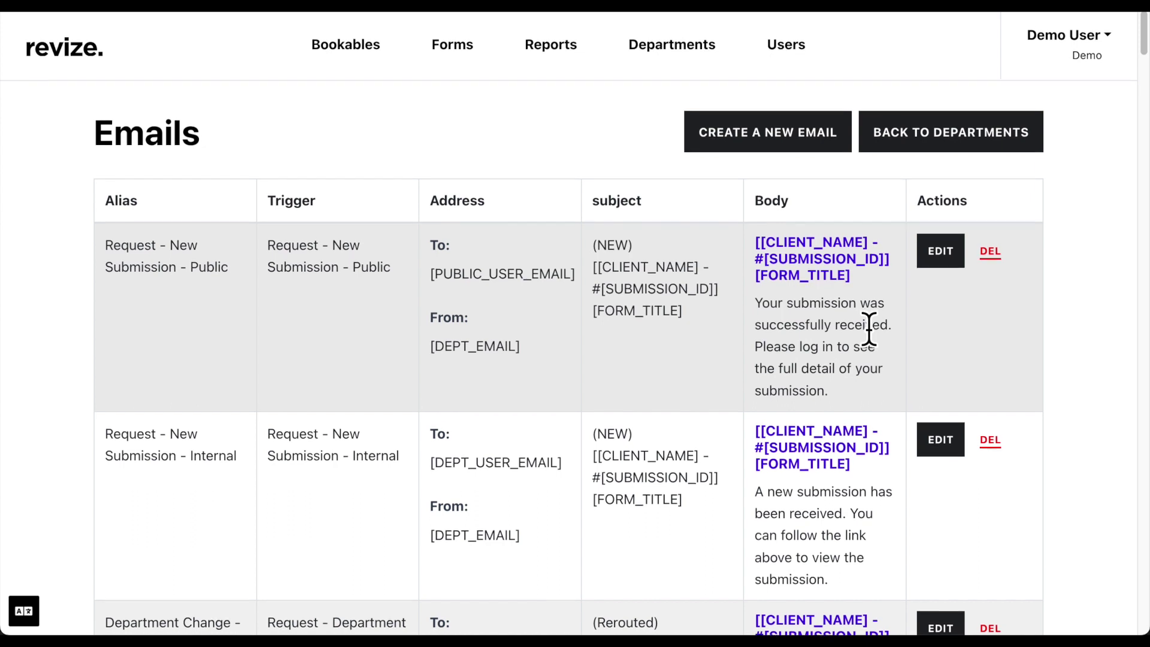
{"action": "scroll", "coordinate": [868, 328], "scroll_direction": "down", "scroll_amount": 3}
{"action": "scroll", "coordinate": [868, 328], "scroll_direction": "down", "scroll_amount": 2}
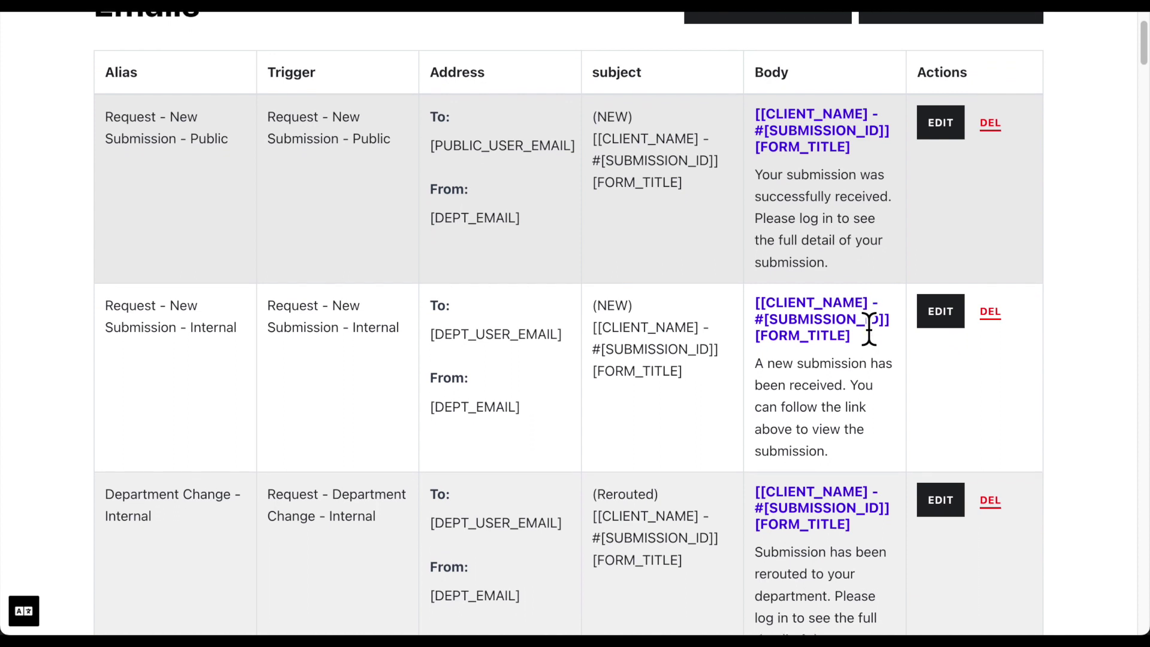
{"action": "scroll", "coordinate": [870, 325], "scroll_direction": "up", "scroll_amount": 4}
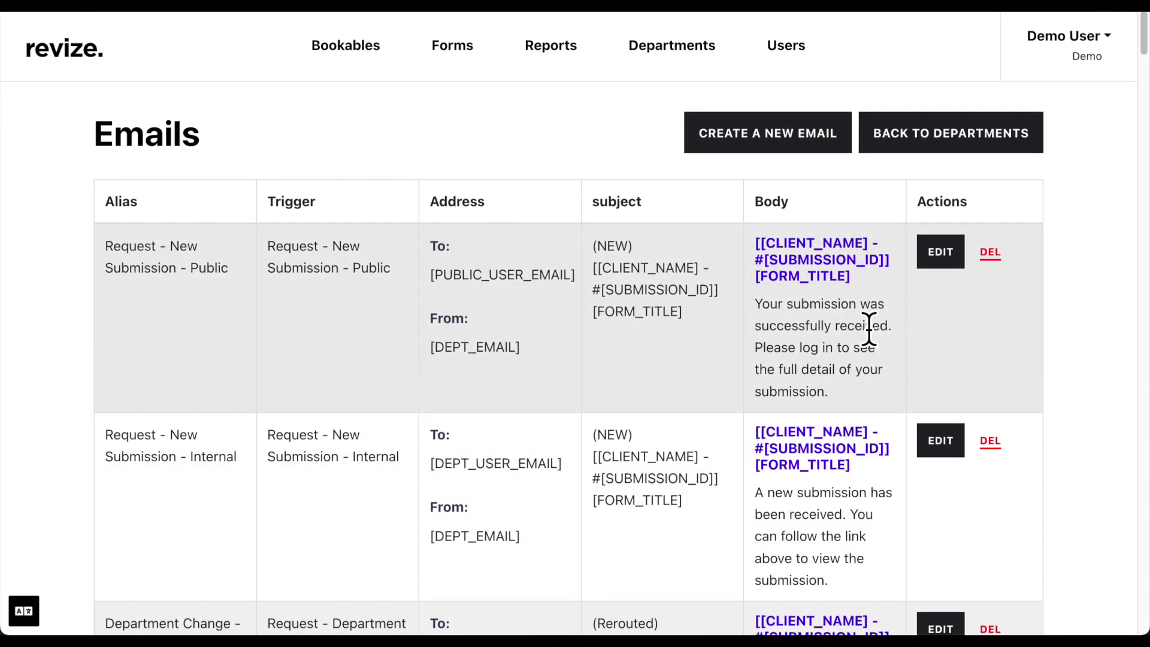
{"action": "left_click", "coordinate": [834, 152]}
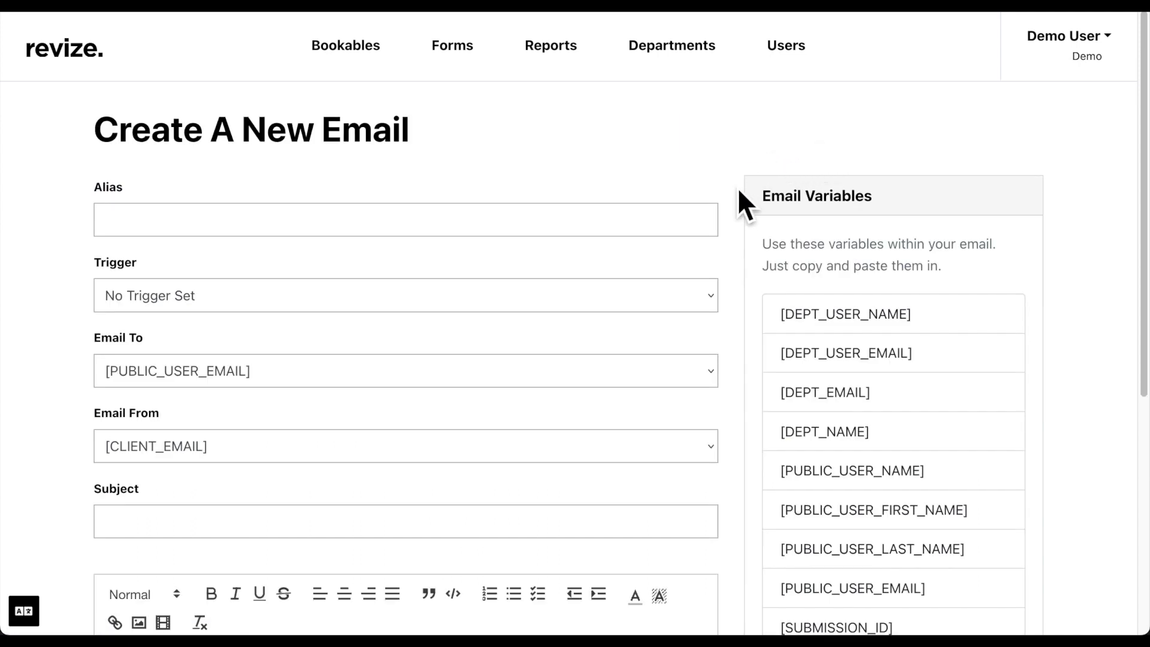
Scroll through the blank new-email form to review its fields and the Email Variables list
{"action": "scroll", "coordinate": [738, 195], "scroll_direction": "down", "scroll_amount": 3}
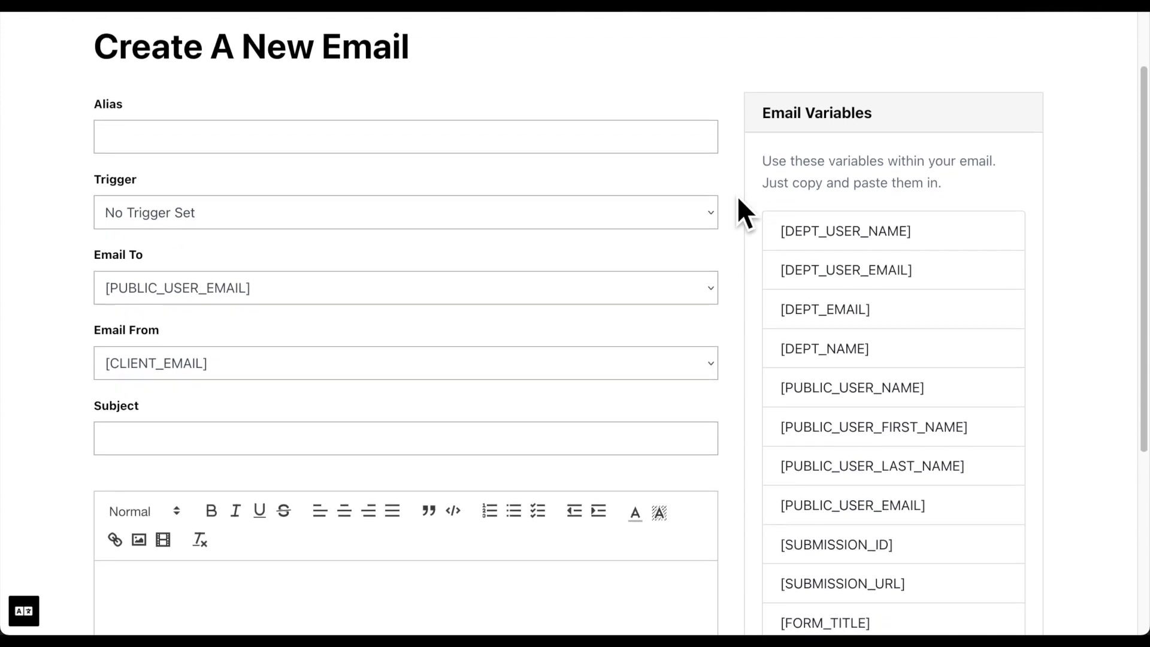
{"action": "scroll", "coordinate": [737, 199], "scroll_direction": "down", "scroll_amount": 2}
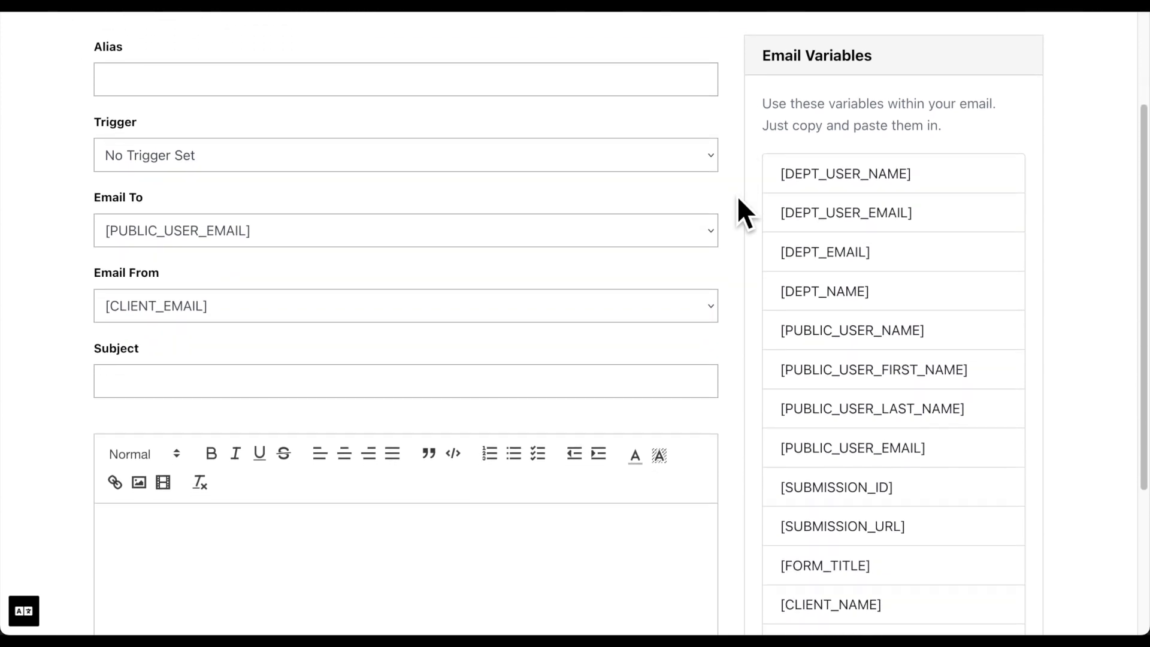
{"action": "scroll", "coordinate": [737, 197], "scroll_direction": "down", "scroll_amount": 3}
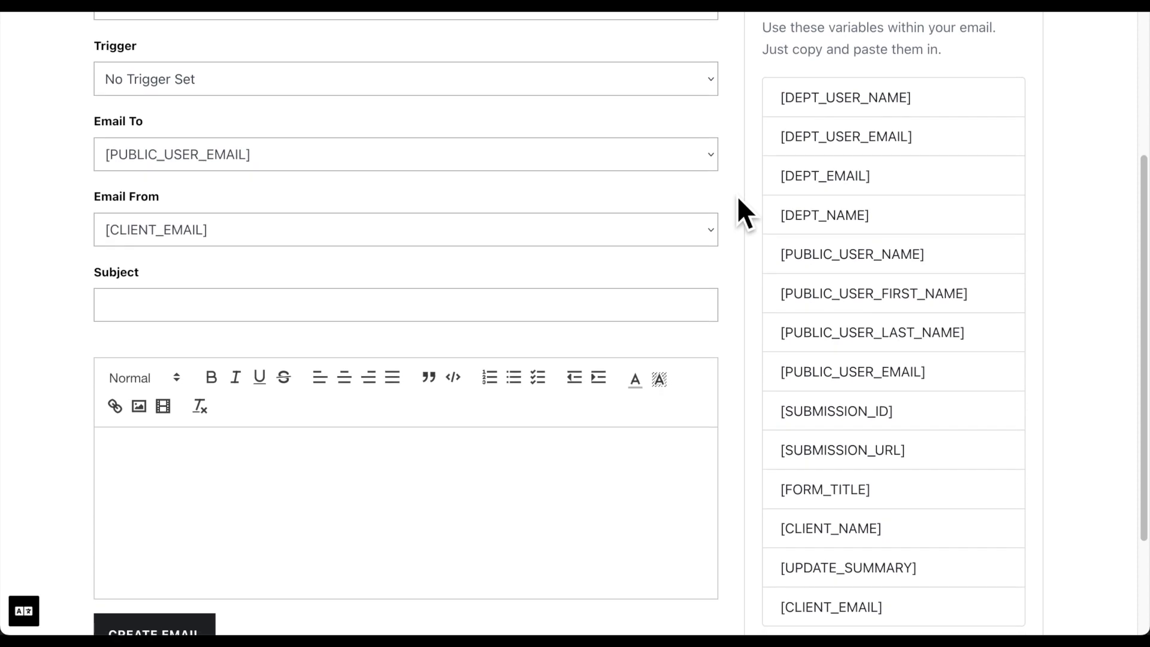
{"action": "scroll", "coordinate": [738, 197], "scroll_direction": "down", "scroll_amount": 2}
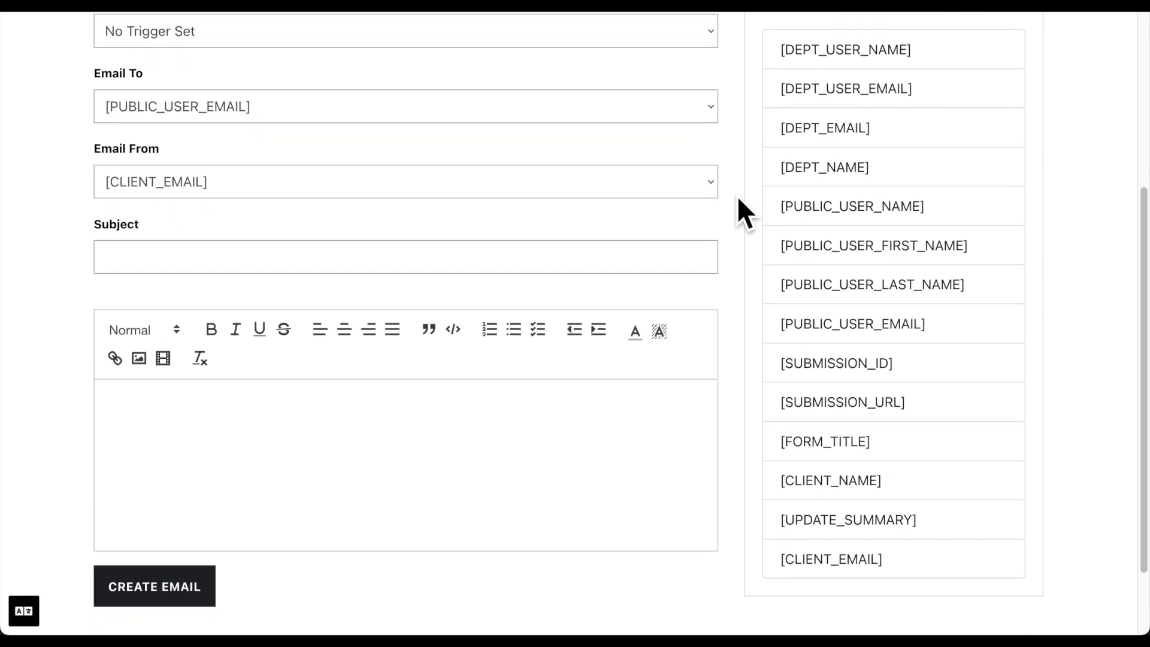
{"action": "scroll", "coordinate": [736, 195], "scroll_direction": "up", "scroll_amount": 10}
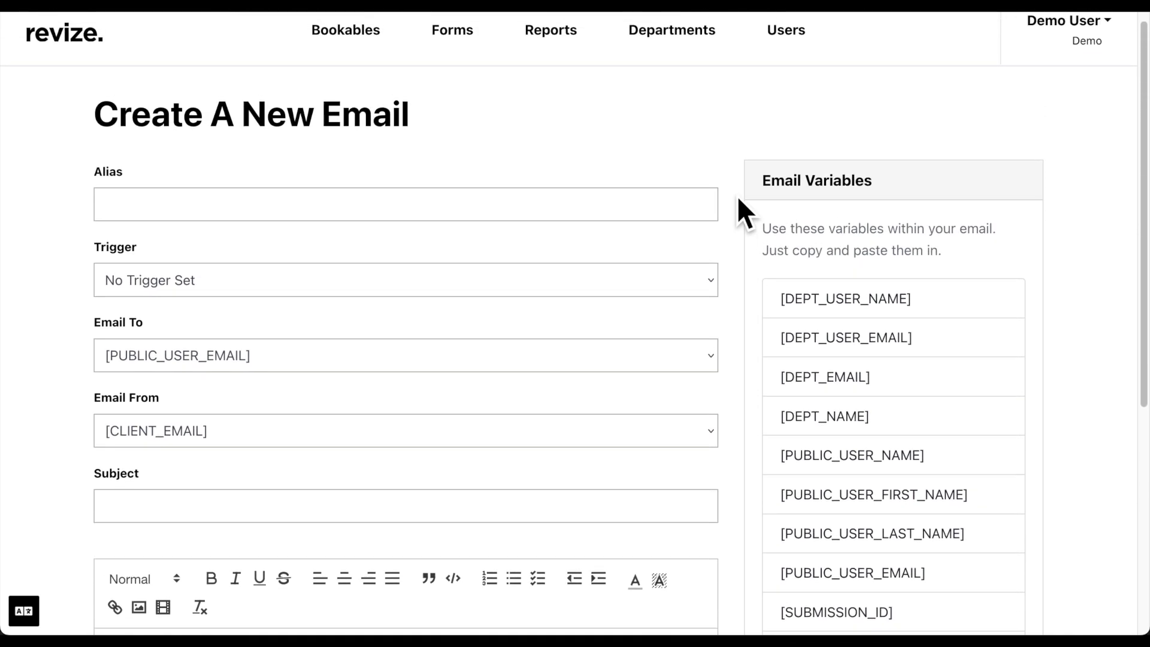
{"action": "scroll", "coordinate": [737, 196], "scroll_direction": "left", "scroll_amount": 5}
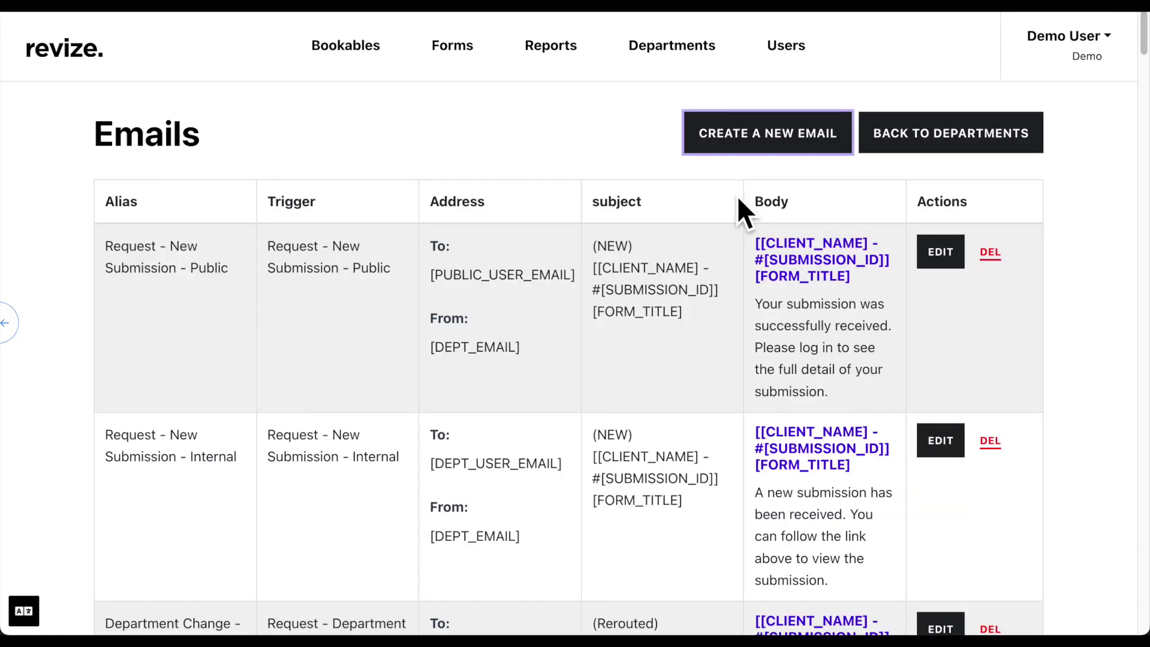
Inspect the 'Request - New Submission - Public' email template
{"action": "left_click", "coordinate": [950, 256]}
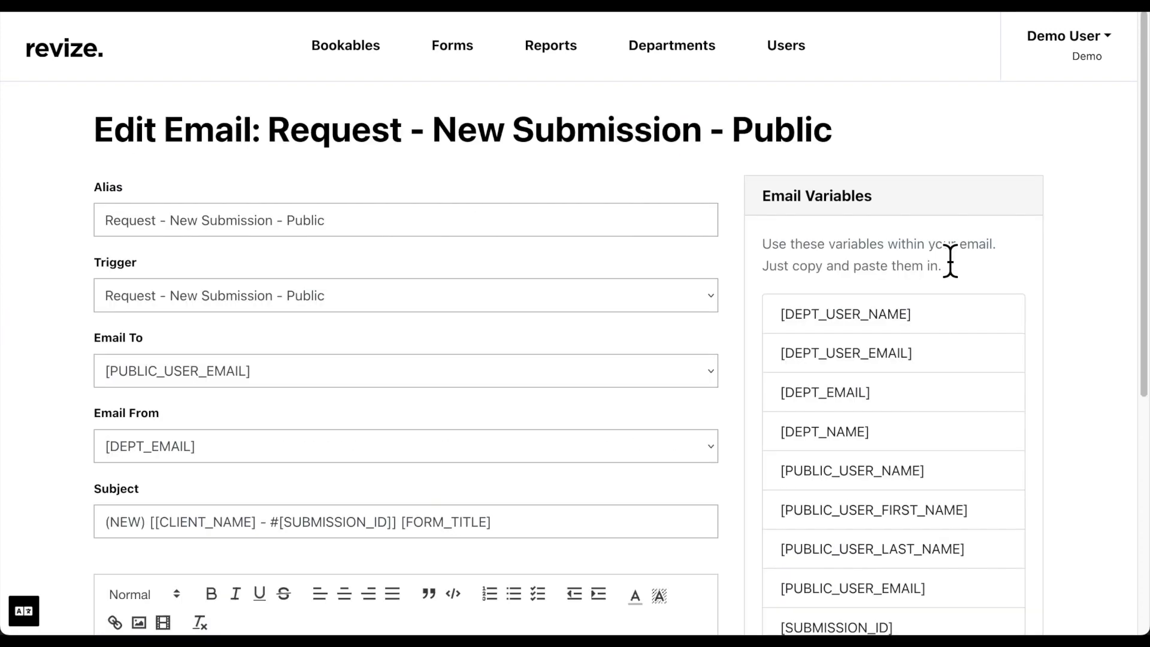
{"action": "scroll", "coordinate": [950, 261], "scroll_direction": "down", "scroll_amount": 5}
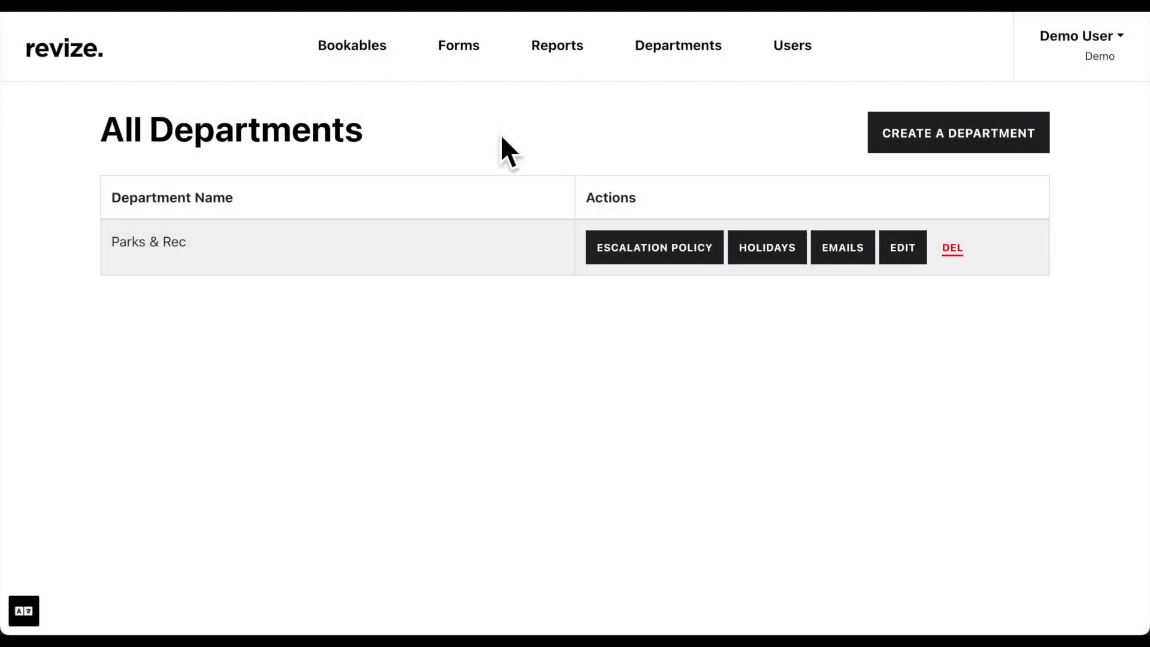
Start a new form named 'Name', keeping Requires Bookable set to No
{"action": "left_click", "coordinate": [482, 69]}
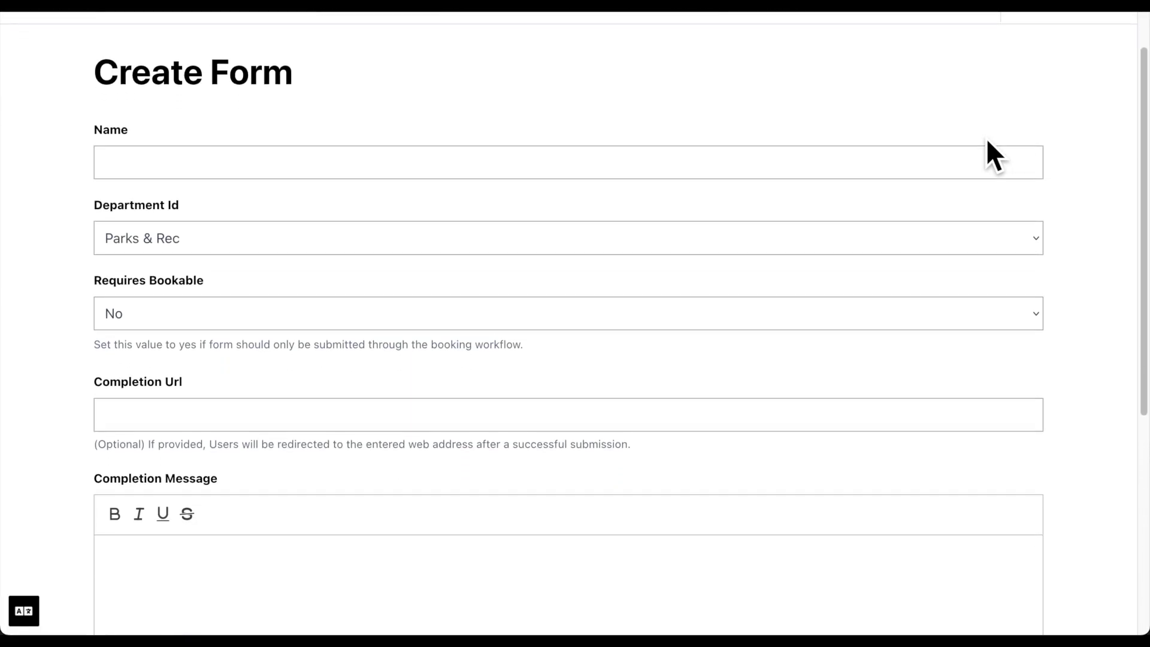
{"action": "left_click", "coordinate": [986, 142]}
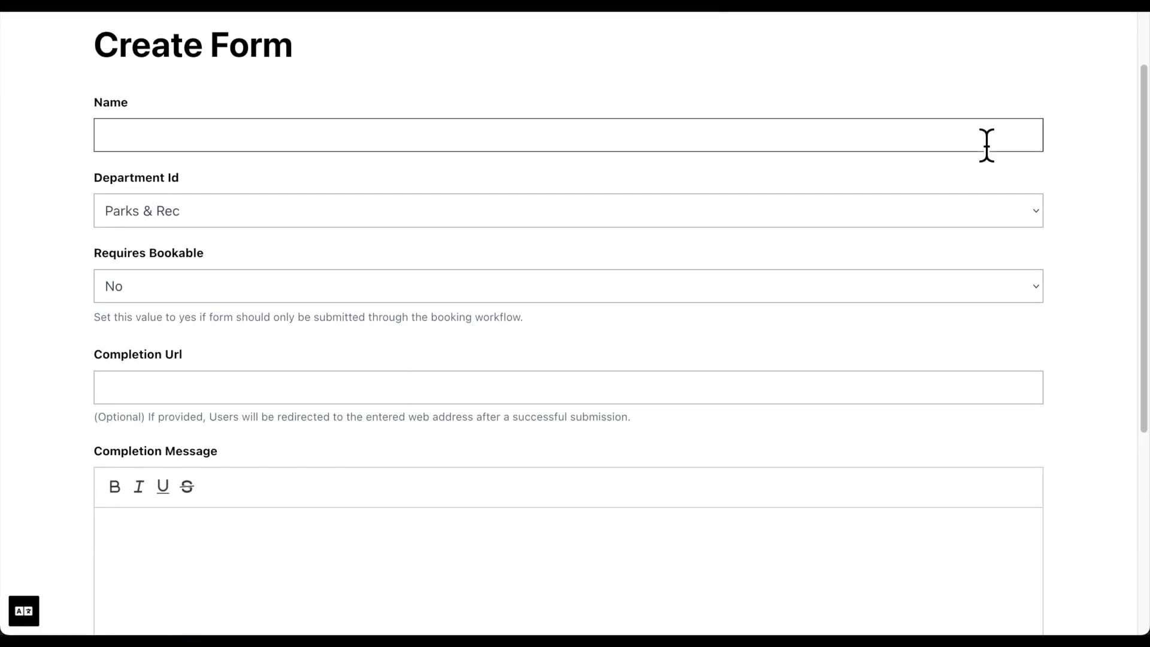
{"action": "type", "text": "Name"}
{"action": "key", "text": "Tab"}
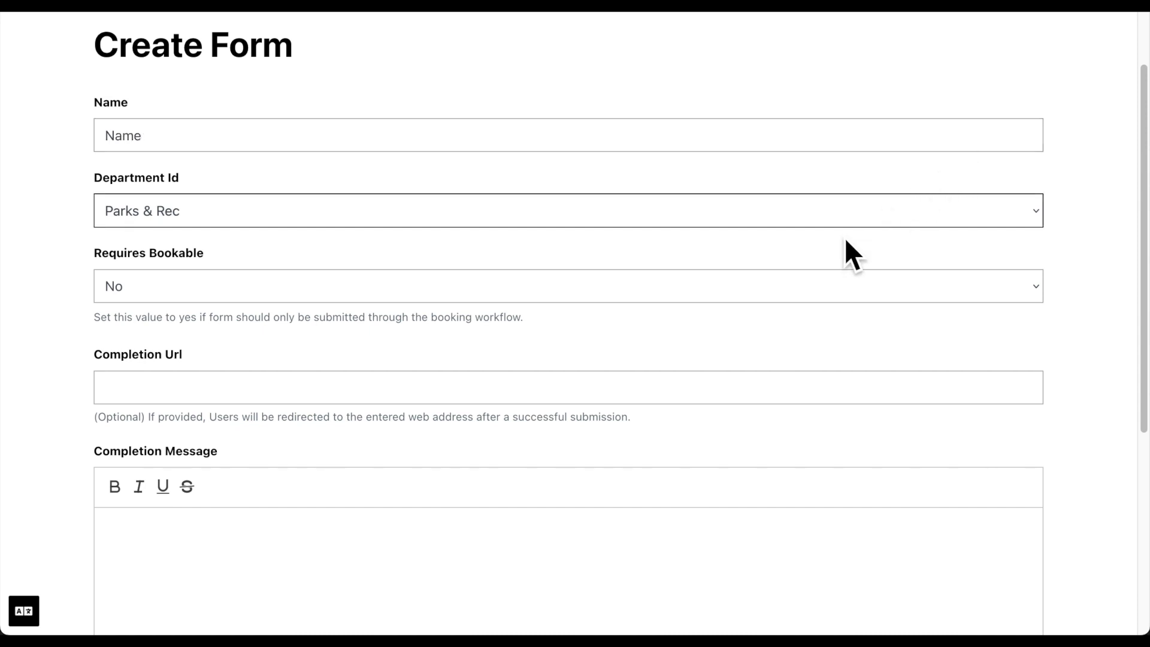
{"action": "left_click", "coordinate": [795, 281]}
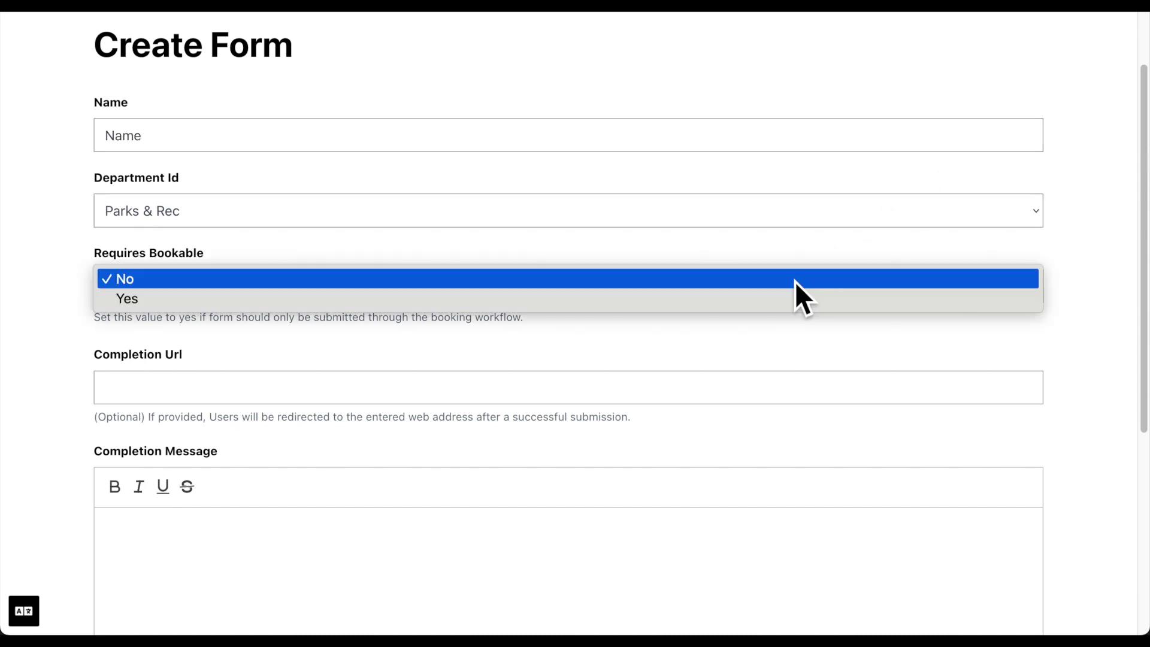
{"action": "left_click", "coordinate": [795, 282]}
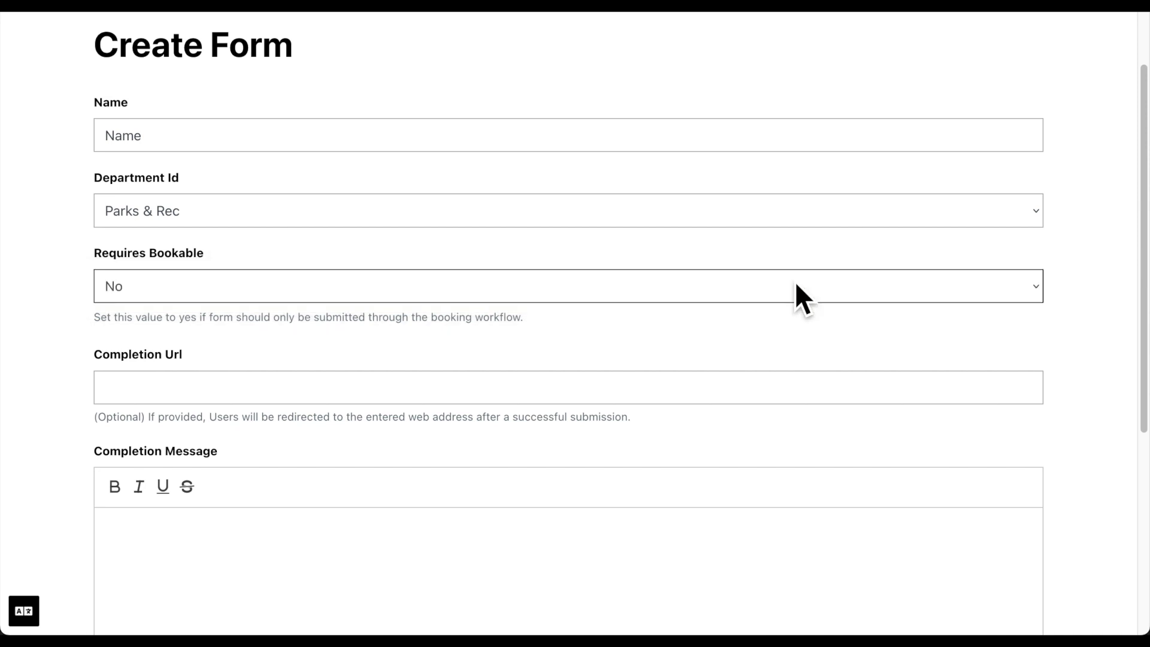
Set Use Captcha to Yes and create the form under Parks & Rec
{"action": "scroll", "coordinate": [796, 281], "scroll_direction": "down", "scroll_amount": 3}
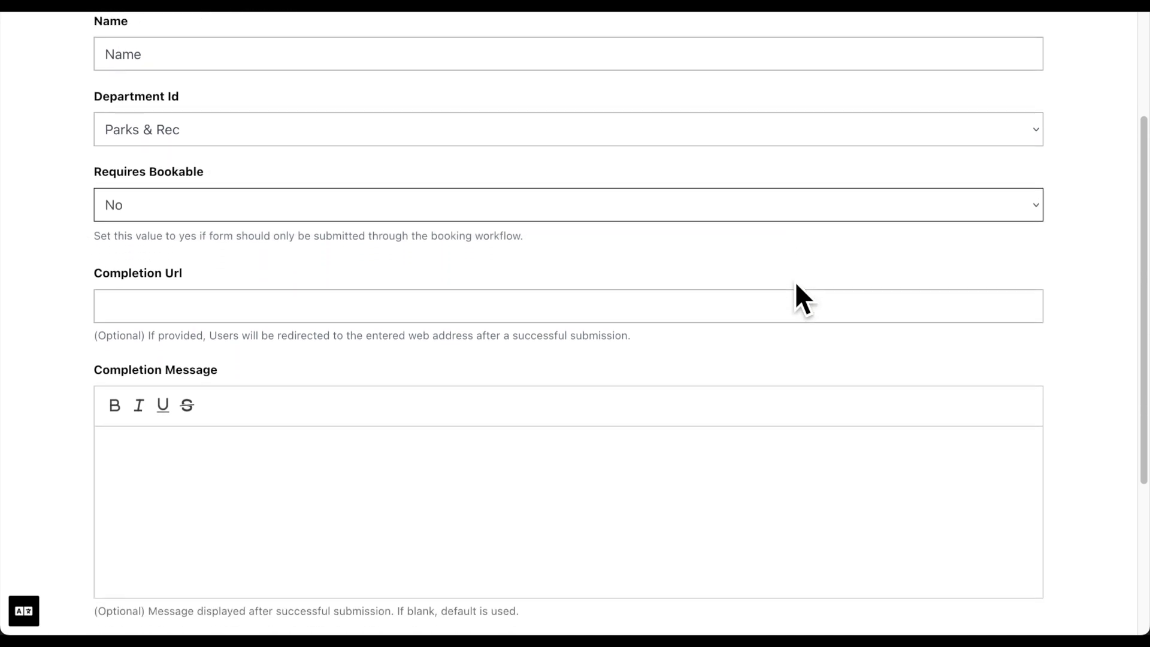
{"action": "scroll", "coordinate": [795, 285], "scroll_direction": "down", "scroll_amount": 1}
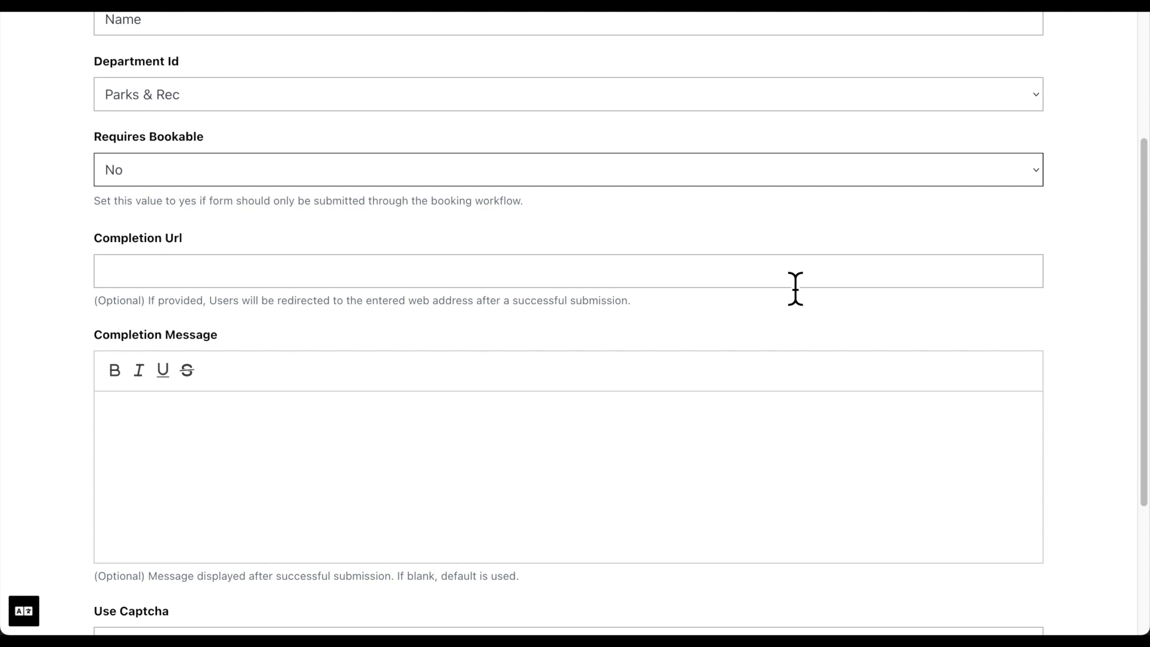
{"action": "scroll", "coordinate": [795, 288], "scroll_direction": "down", "scroll_amount": 3}
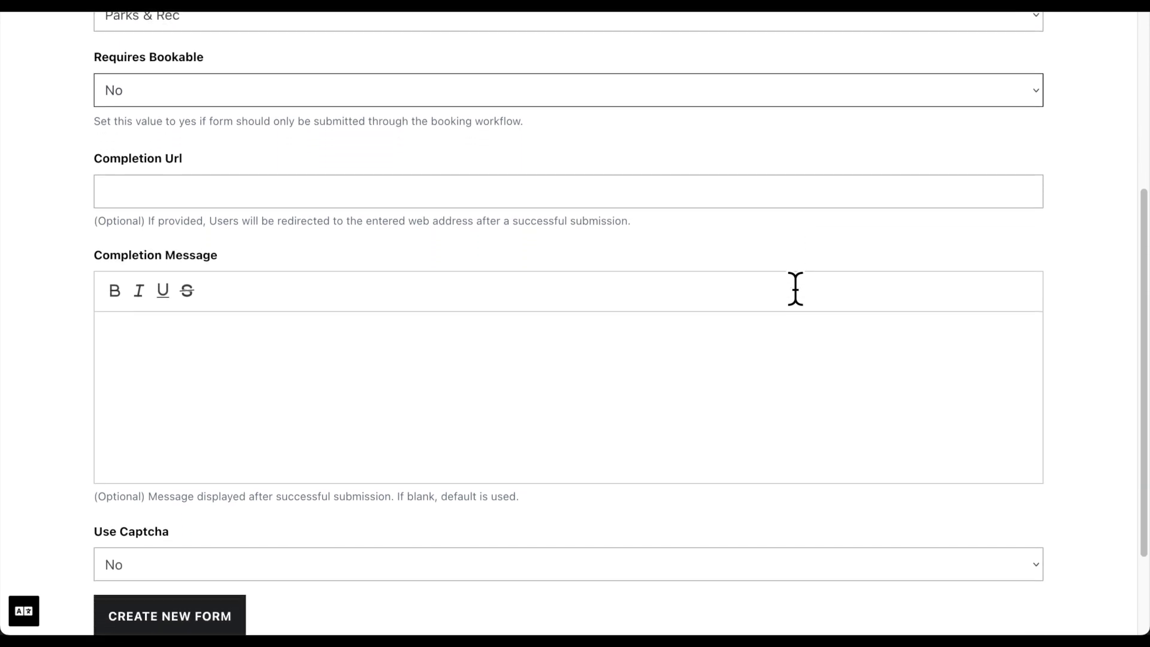
{"action": "scroll", "coordinate": [795, 289], "scroll_direction": "down", "scroll_amount": 2}
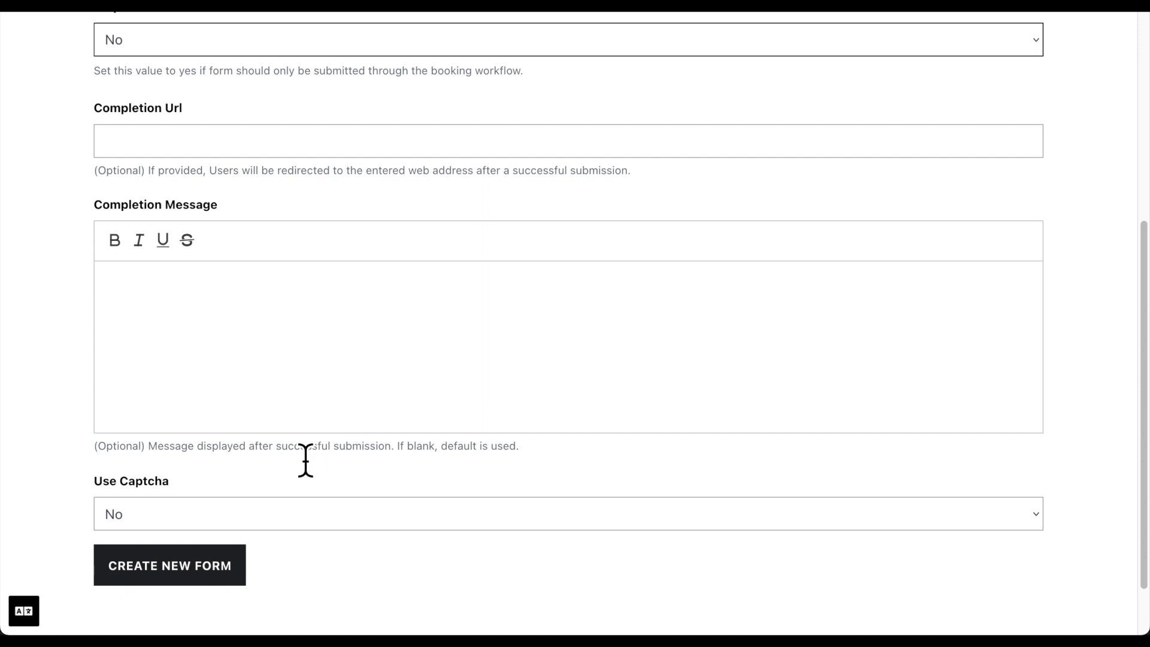
{"action": "left_click", "coordinate": [242, 511]}
{"action": "left_click", "coordinate": [239, 526]}
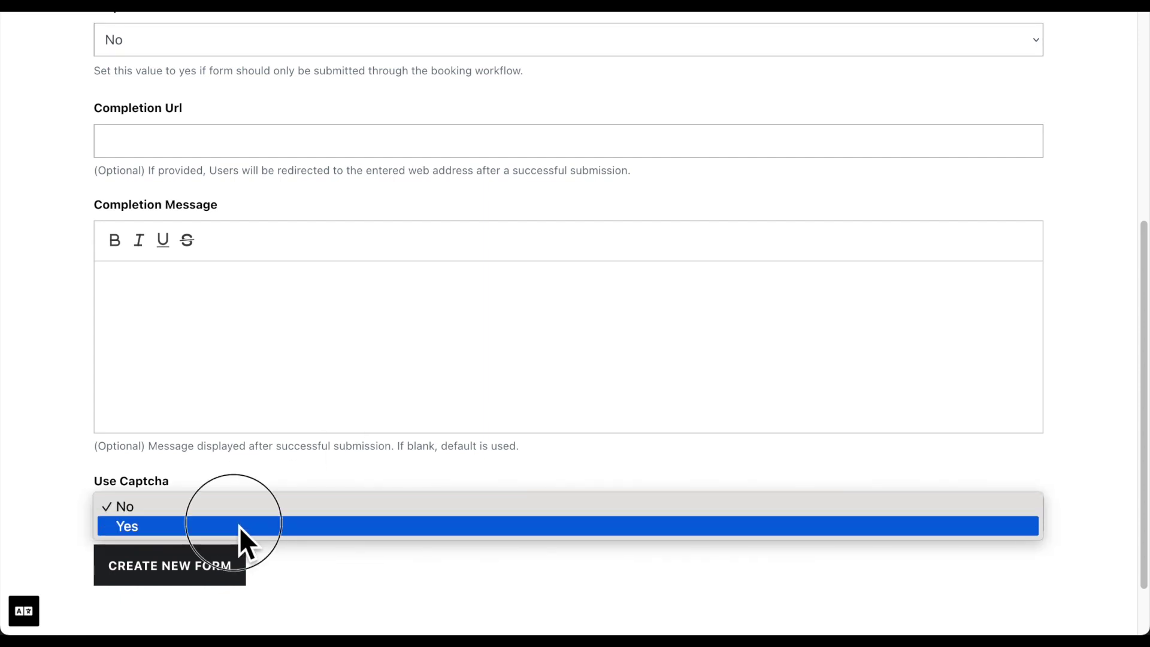
{"action": "left_click", "coordinate": [222, 584]}
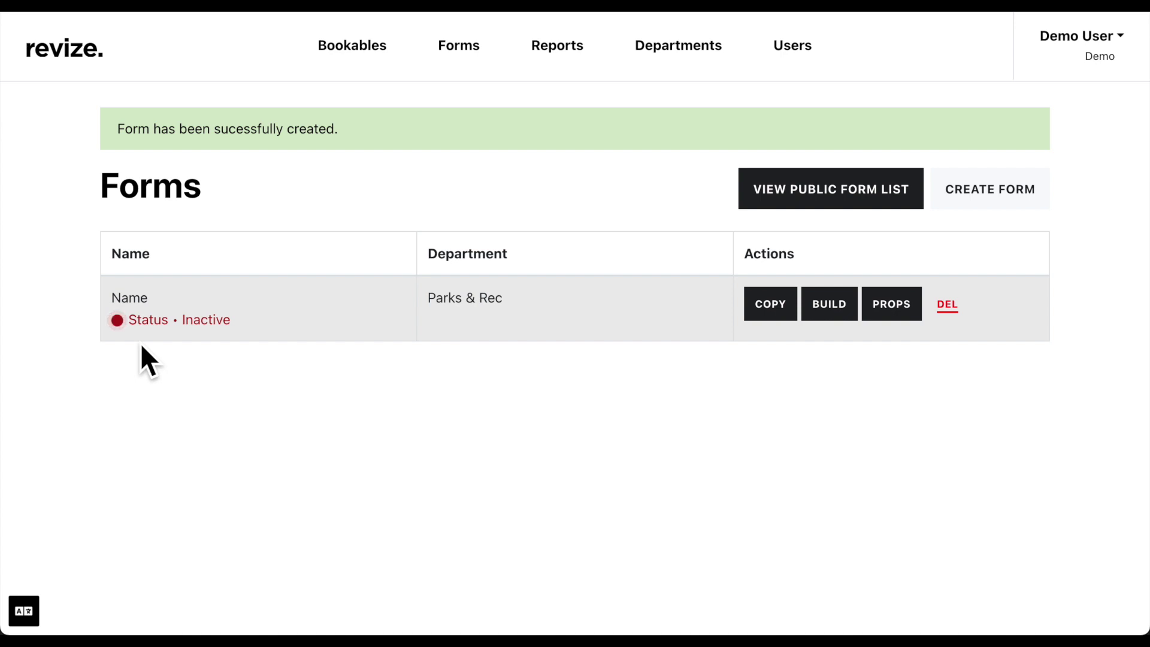
Open the 'Name' form in the builder and browse the Elements and Fields palette
{"action": "left_click", "coordinate": [841, 317]}
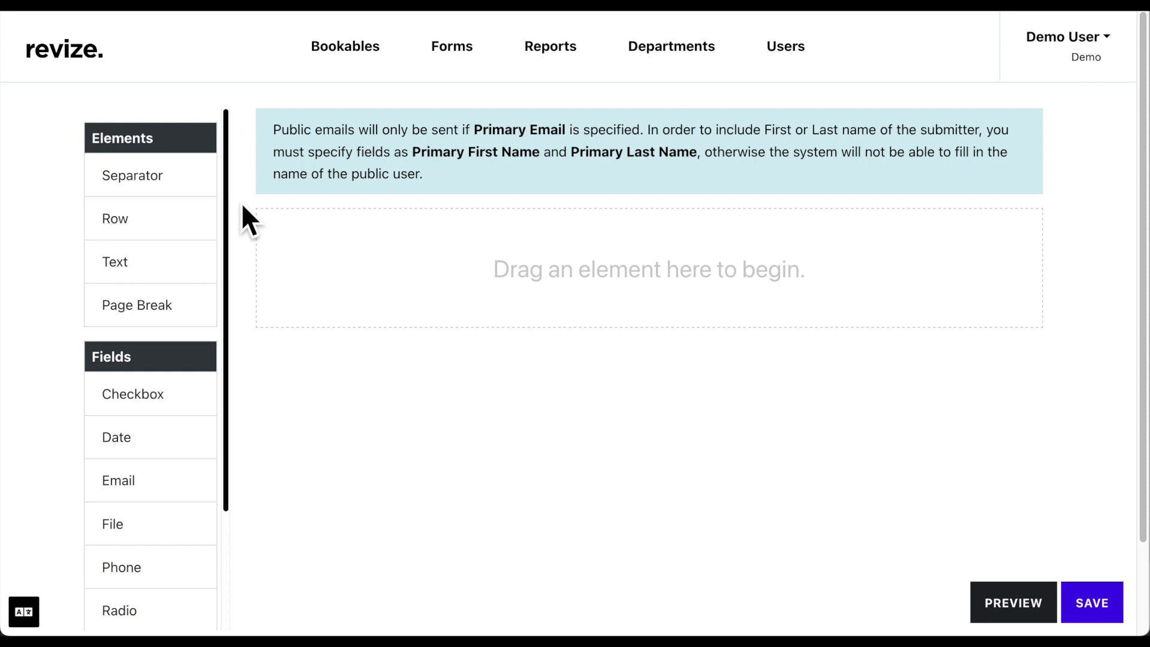
{"action": "left_click_drag", "start_coordinate": [215, 178], "coordinate": [220, 192]}
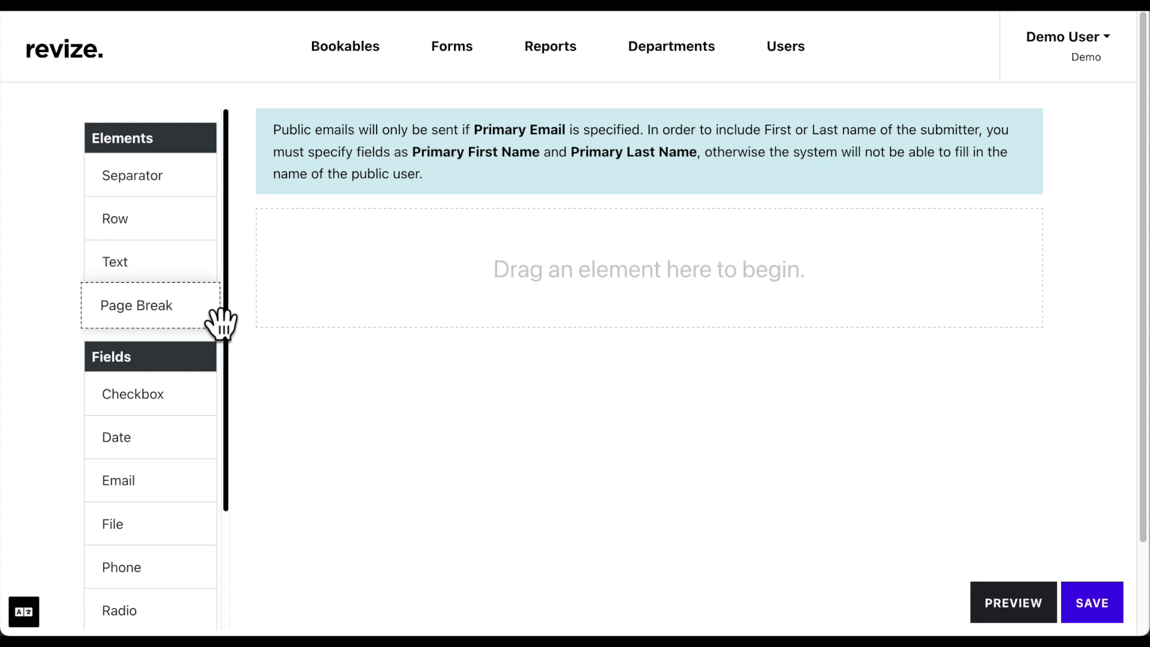
{"action": "scroll", "coordinate": [222, 324], "scroll_direction": "down", "scroll_amount": 3}
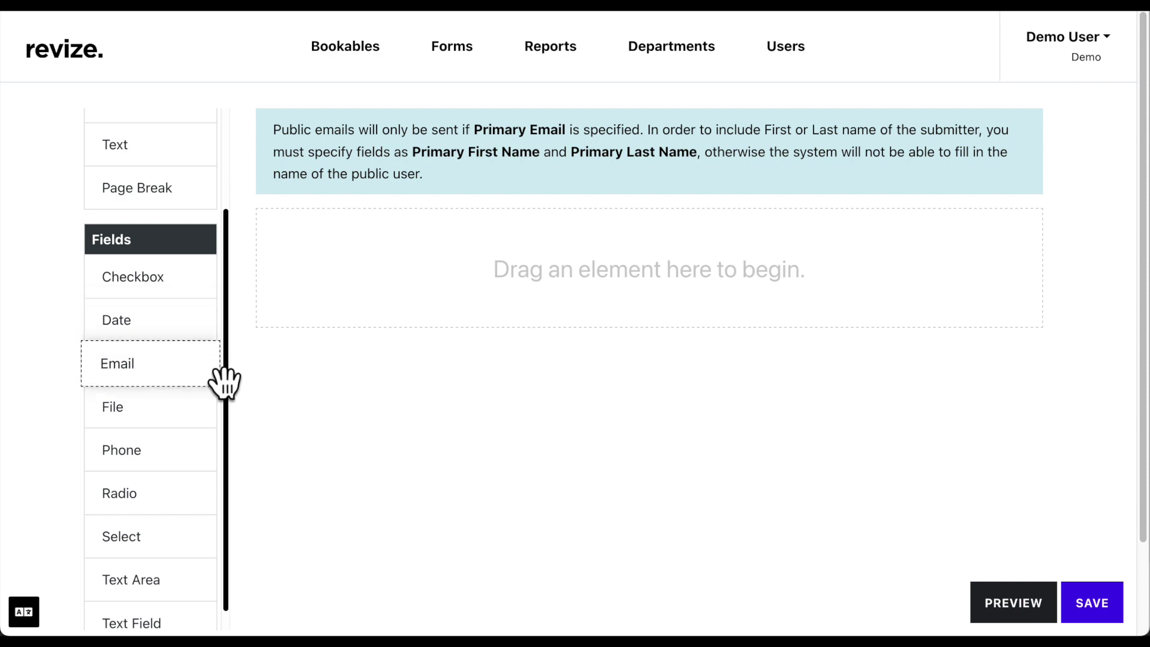
{"action": "scroll", "coordinate": [227, 424], "scroll_direction": "up", "scroll_amount": 3}
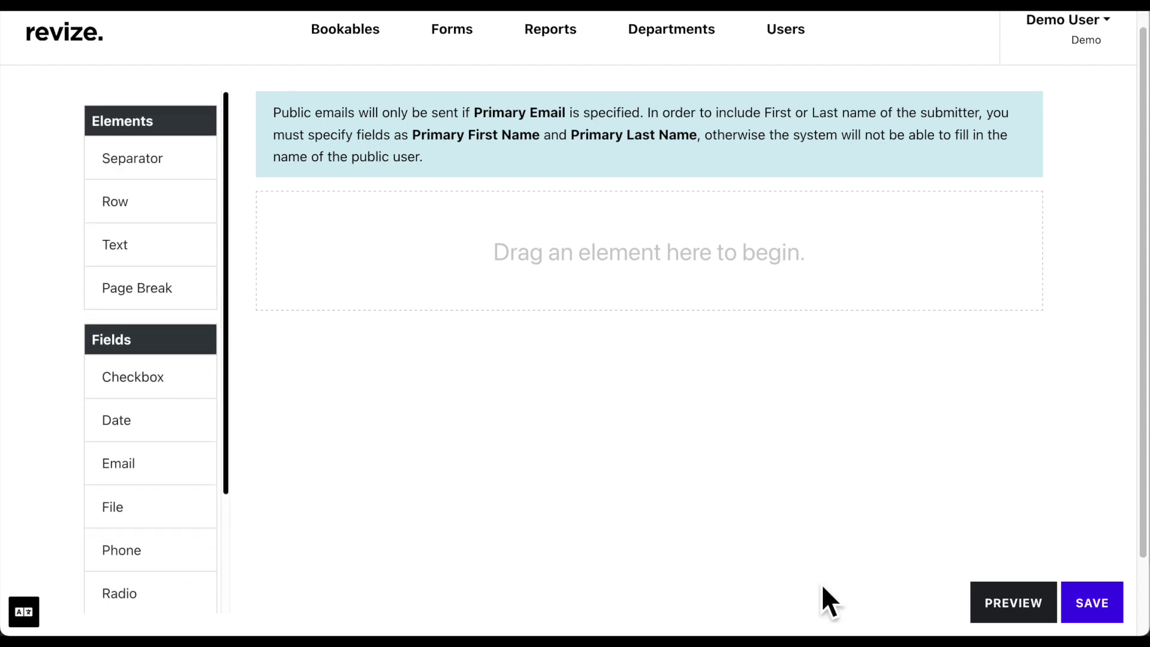
Add two rows and fill the top row with Date, Email and file upload fields
{"action": "left_click_drag", "start_coordinate": [197, 237], "coordinate": [383, 251]}
{"action": "left_click_drag", "start_coordinate": [116, 420], "coordinate": [343, 318]}
{"action": "left_click_drag", "start_coordinate": [119, 463], "coordinate": [312, 335]}
{"action": "left_click_drag", "start_coordinate": [113, 507], "coordinate": [293, 359]}
{"action": "scroll", "coordinate": [185, 495], "scroll_direction": "down", "scroll_amount": 3}
{"action": "left_click_drag", "start_coordinate": [121, 408], "coordinate": [308, 464]}
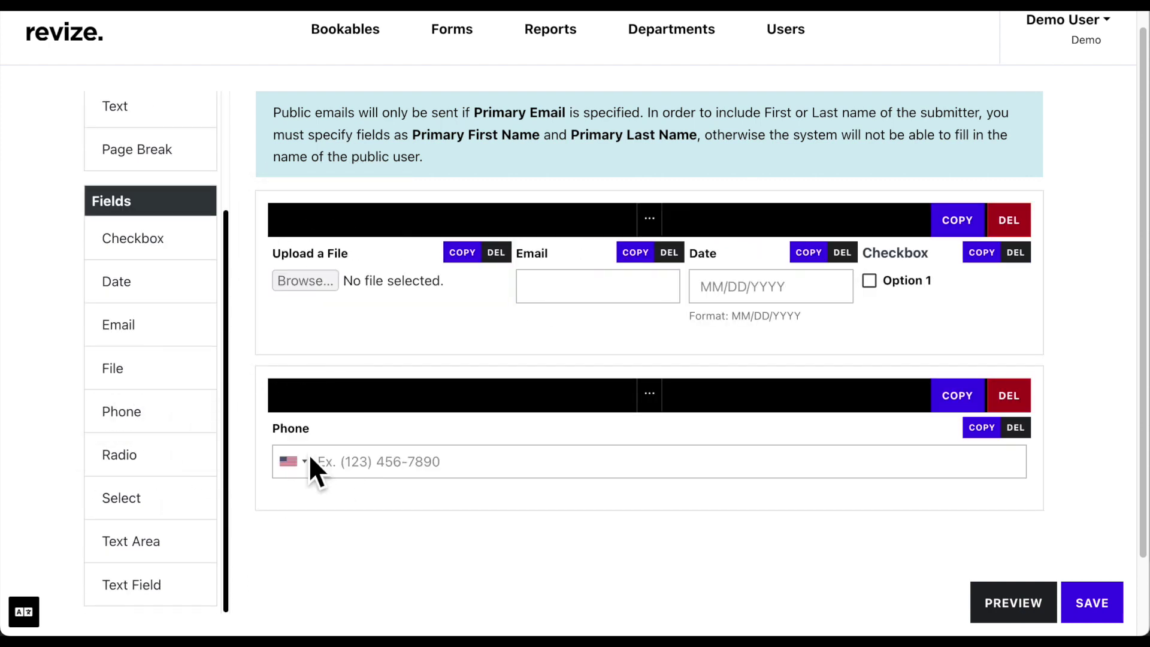
Fill the second row with Phone, Radio, Select, Text Area and Text Field fields
{"action": "left_click_drag", "start_coordinate": [120, 452], "coordinate": [311, 461]}
{"action": "left_click_drag", "start_coordinate": [120, 541], "coordinate": [280, 513]}
{"action": "left_click_drag", "start_coordinate": [126, 584], "coordinate": [278, 514]}
{"action": "scroll", "coordinate": [150, 539], "scroll_direction": "down", "scroll_amount": 1}
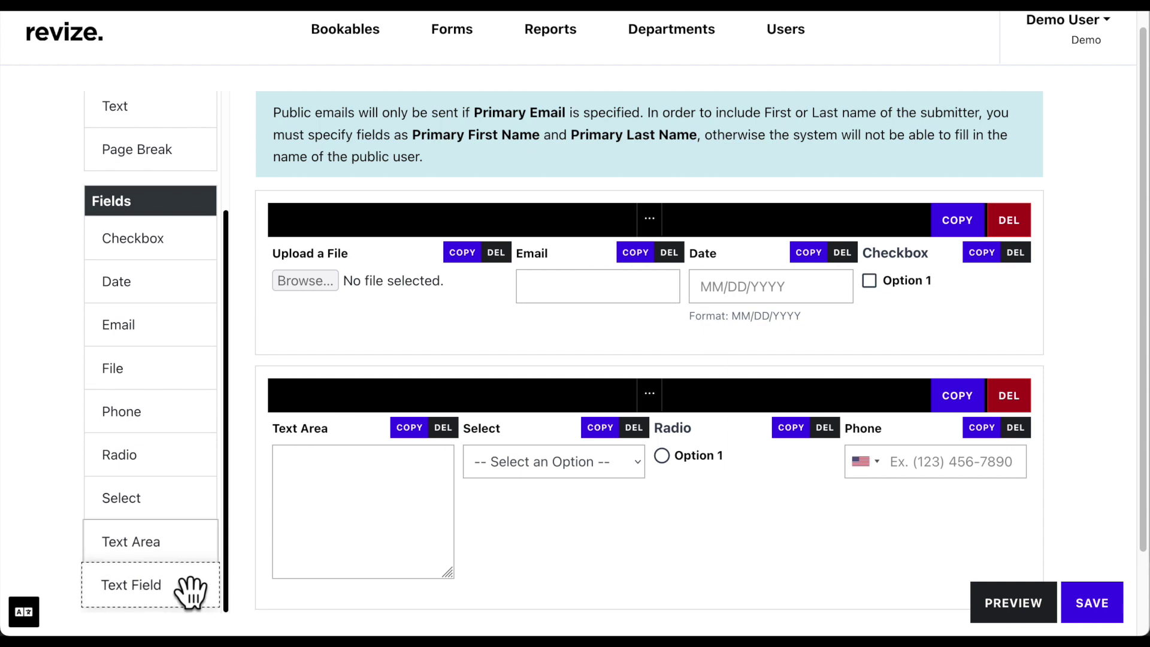
{"action": "left_click_drag", "start_coordinate": [188, 591], "coordinate": [289, 474]}
{"action": "scroll", "coordinate": [374, 294], "scroll_direction": "up", "scroll_amount": 1}
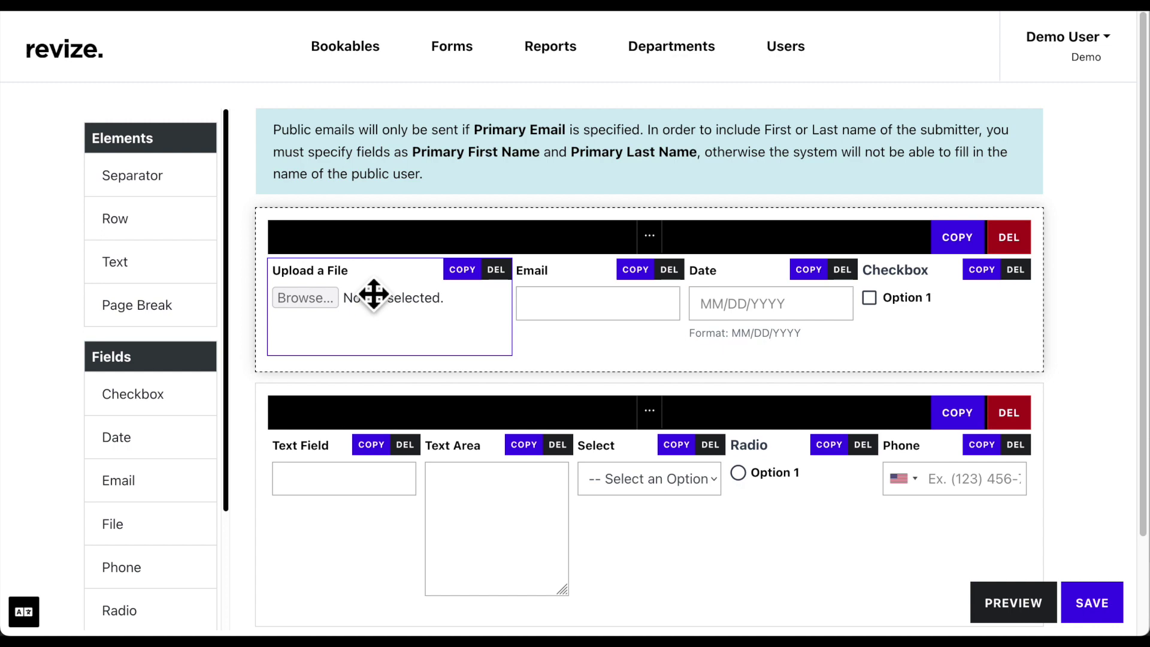
Set the Upload a File field's column size to 3 so it takes less width
{"action": "left_click", "coordinate": [374, 294]}
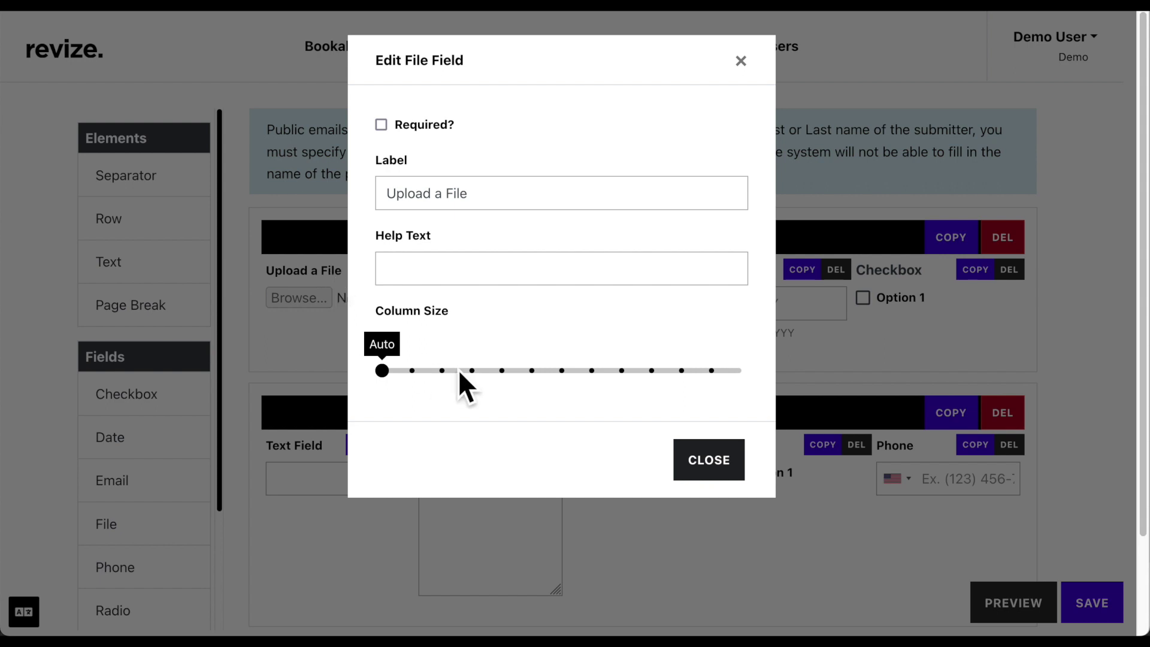
{"action": "left_click", "coordinate": [476, 373]}
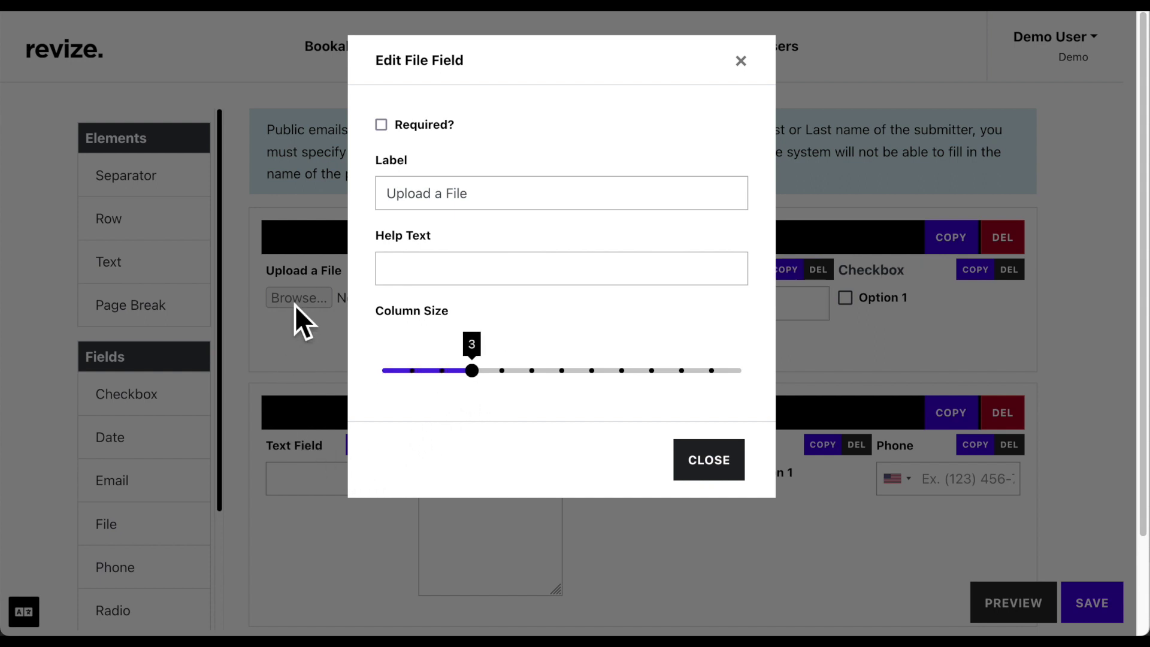
{"action": "left_click", "coordinate": [407, 196]}
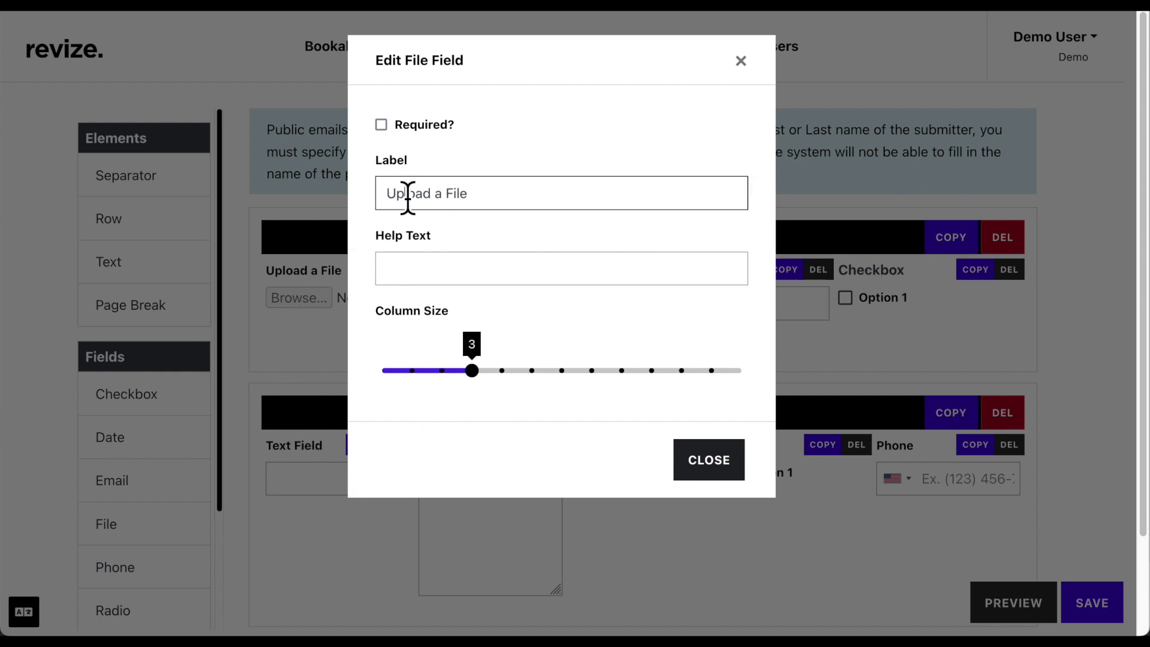
{"action": "left_click", "coordinate": [402, 272]}
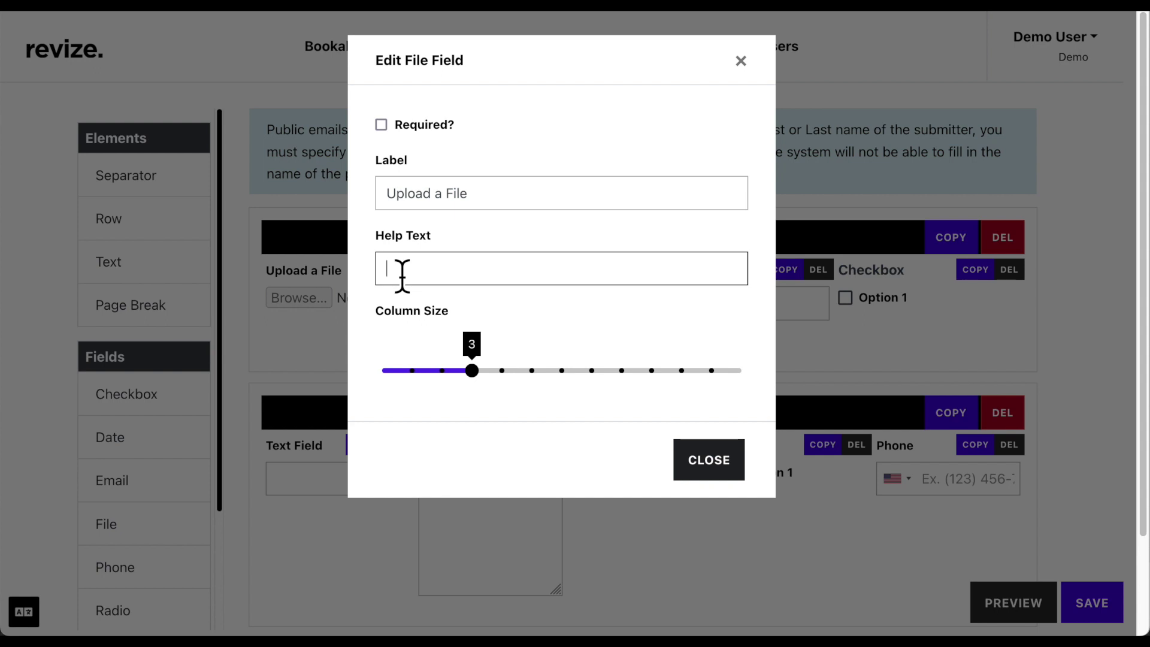
{"action": "left_click", "coordinate": [327, 279]}
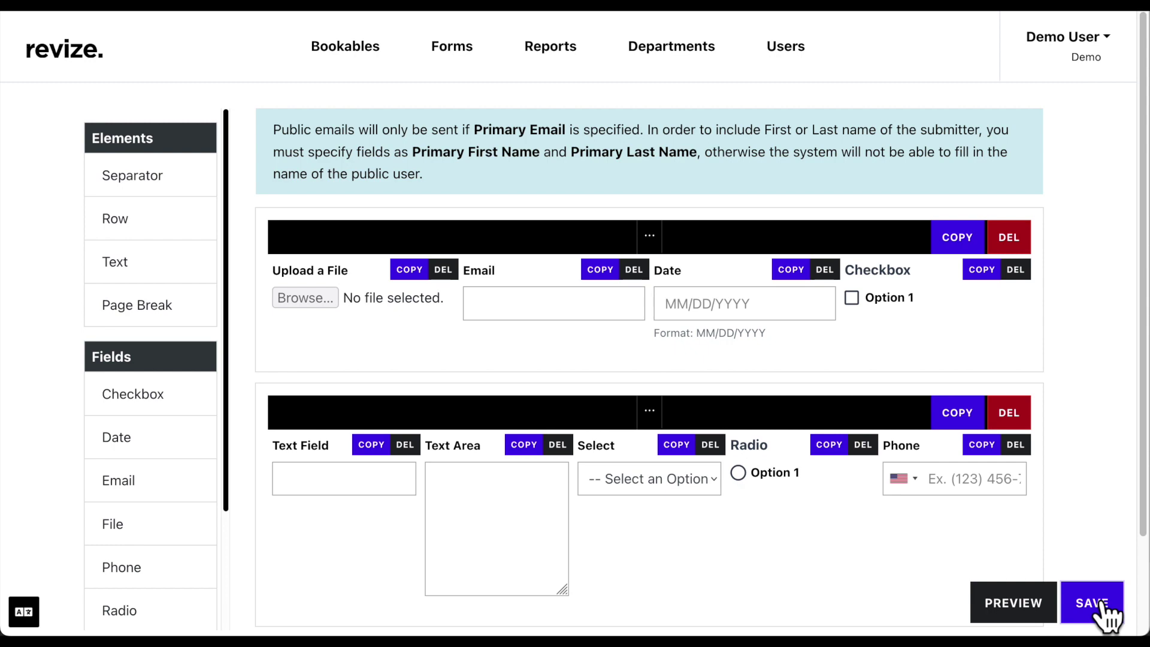
Review the Email field and add a second option to the Checkbox group
{"action": "left_click", "coordinate": [558, 286]}
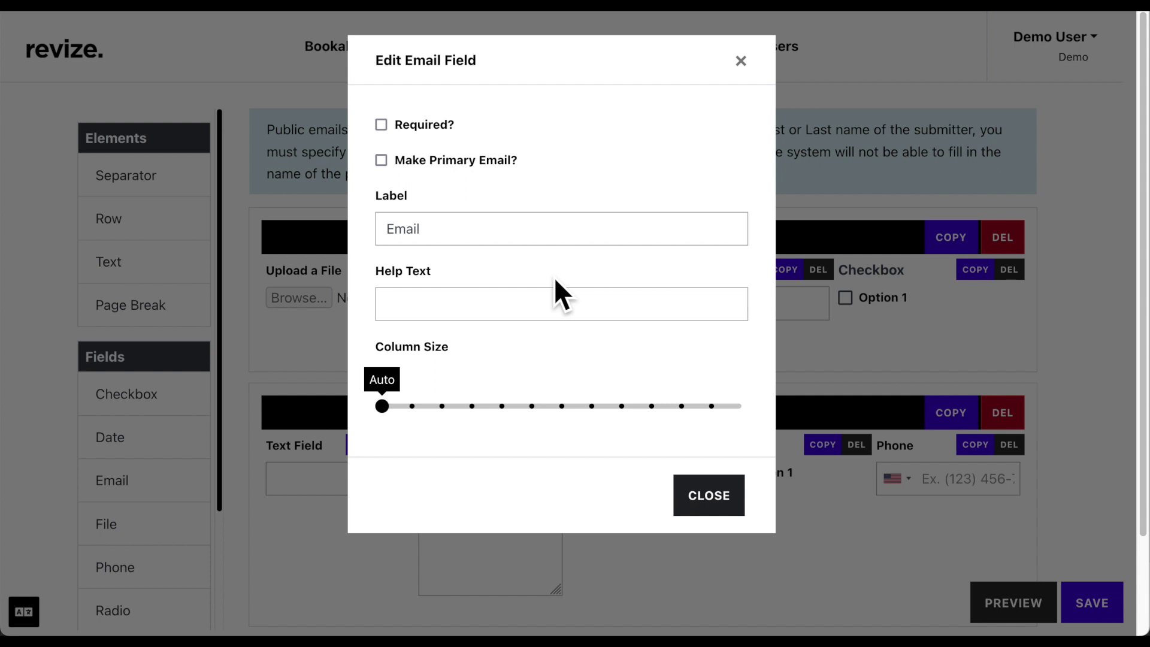
{"action": "left_click", "coordinate": [829, 349]}
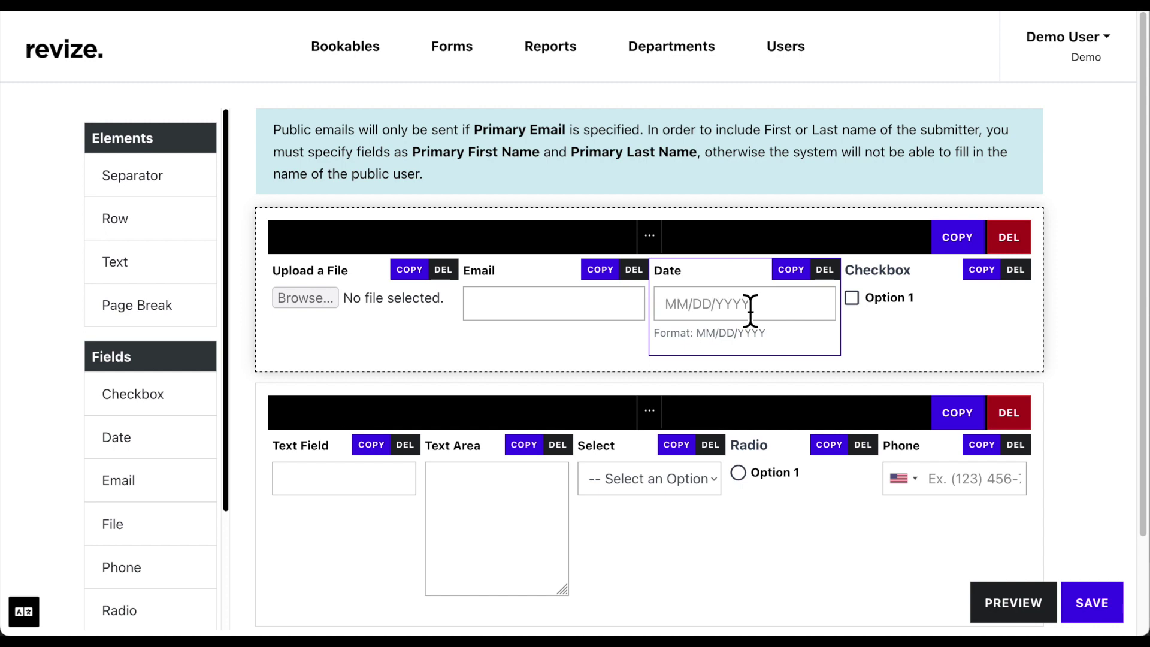
{"action": "left_click", "coordinate": [890, 292]}
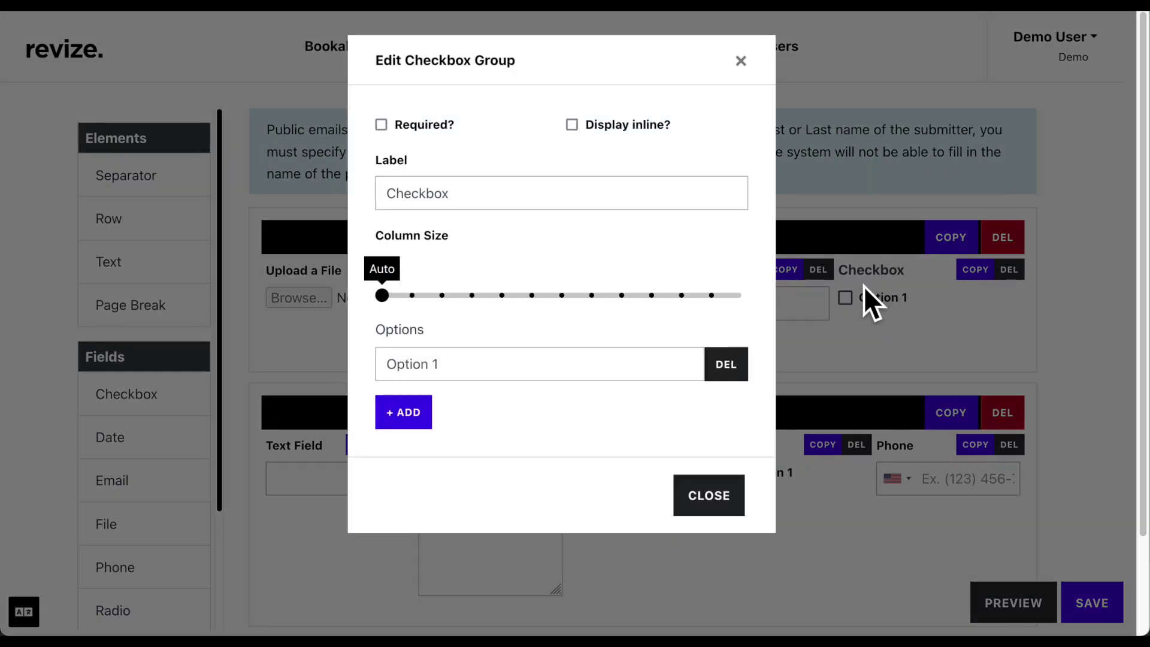
{"action": "left_click", "coordinate": [420, 422]}
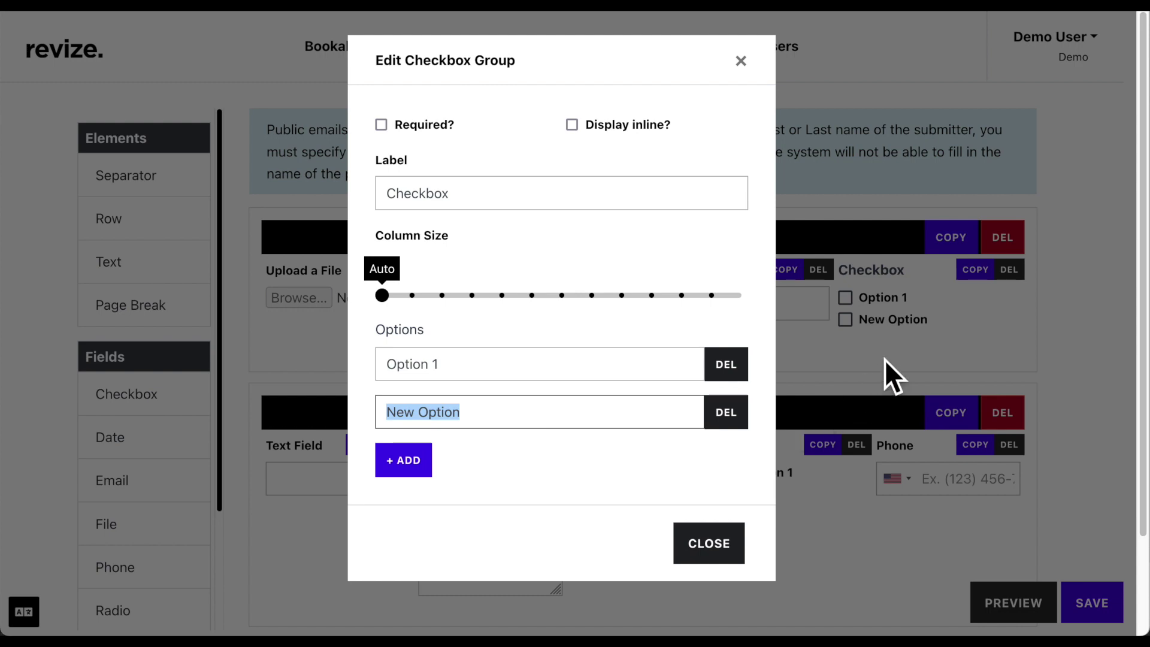
{"action": "left_click", "coordinate": [885, 359]}
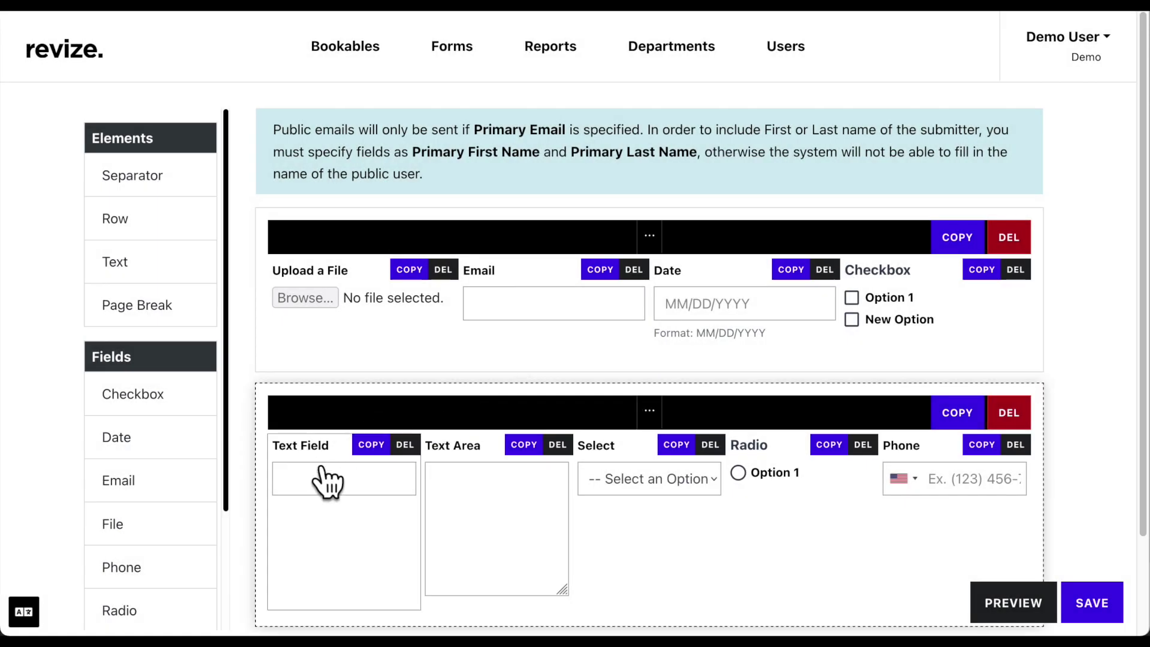
Check the Text Field settings and set the Text Area to 50 rows
{"action": "left_click", "coordinate": [309, 461]}
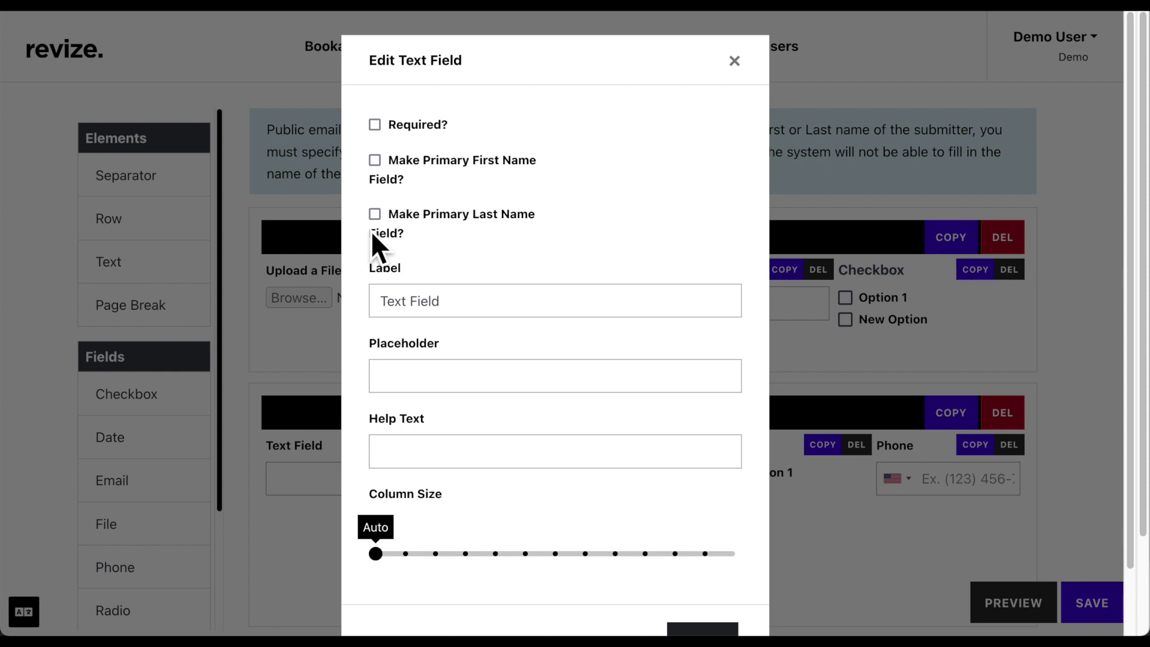
{"action": "left_click", "coordinate": [320, 462]}
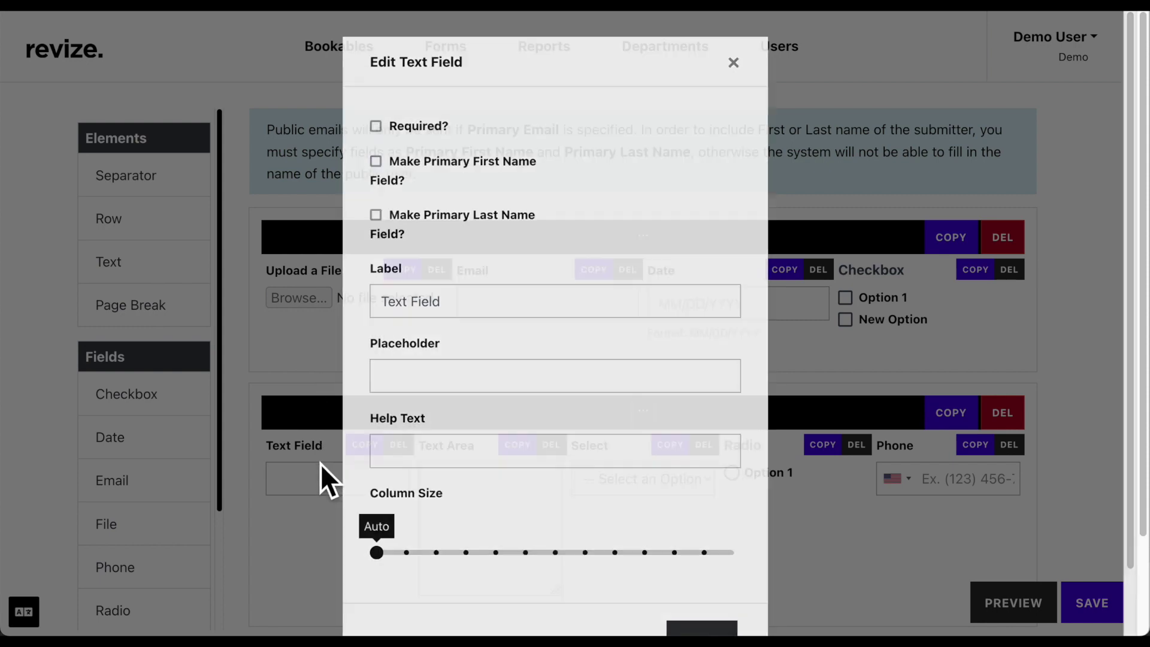
{"action": "left_click", "coordinate": [460, 468]}
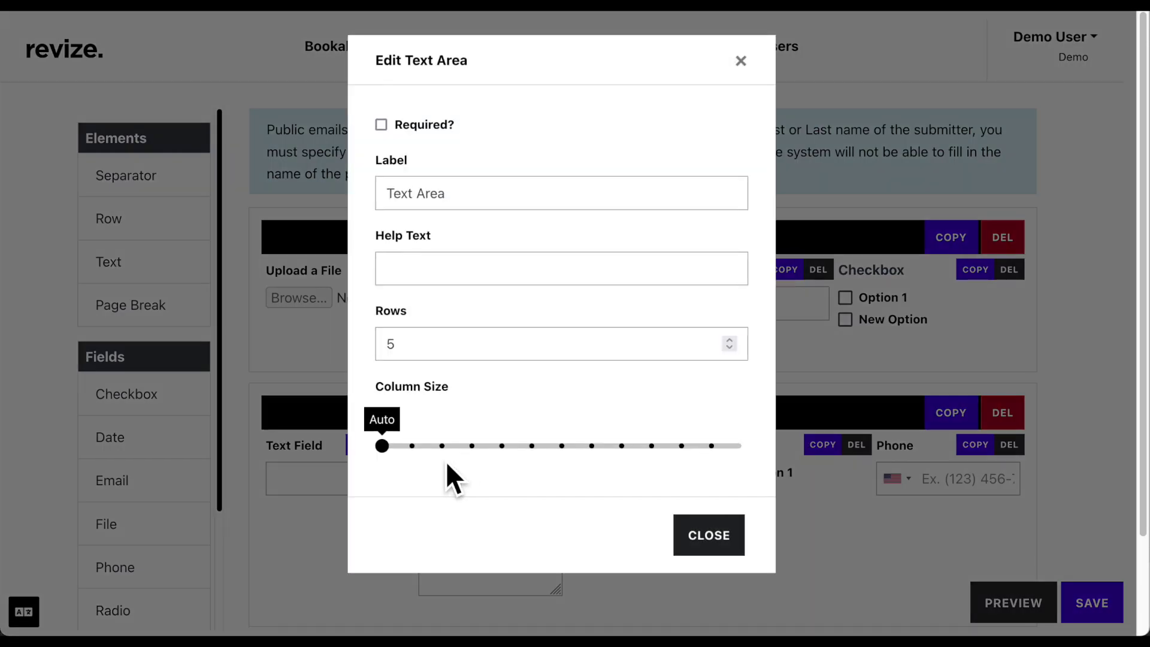
{"action": "left_click", "coordinate": [443, 356]}
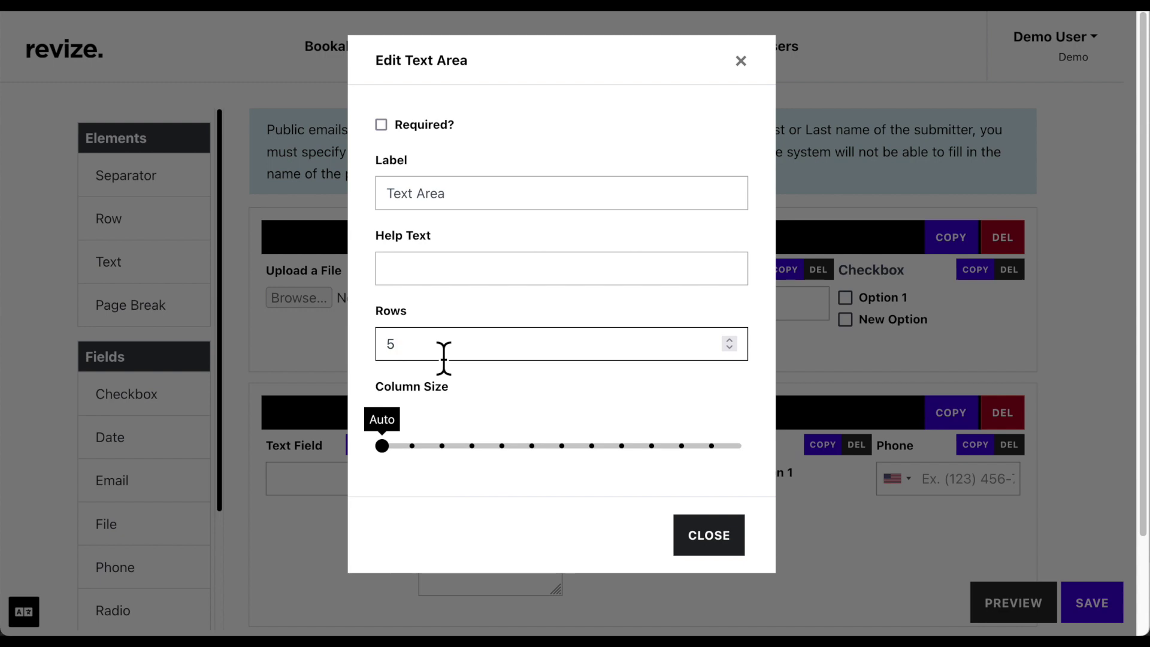
{"action": "type", "text": "0"}
{"action": "left_click", "coordinate": [707, 542]}
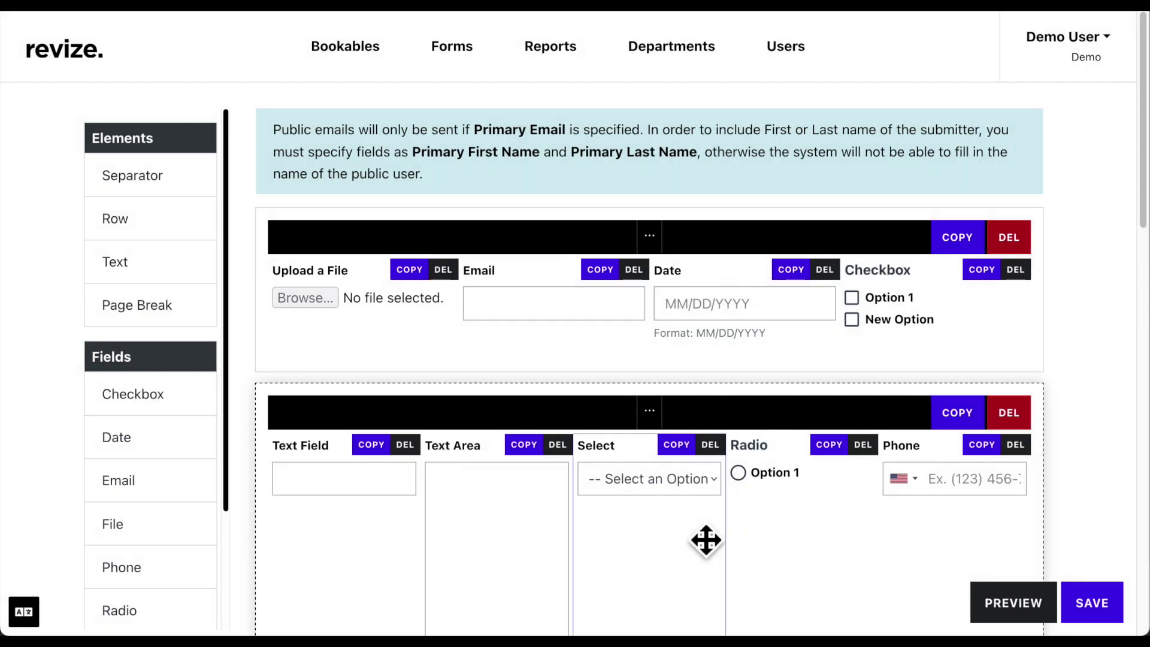
Add two New Option choices to the Select field
{"action": "left_click", "coordinate": [635, 458]}
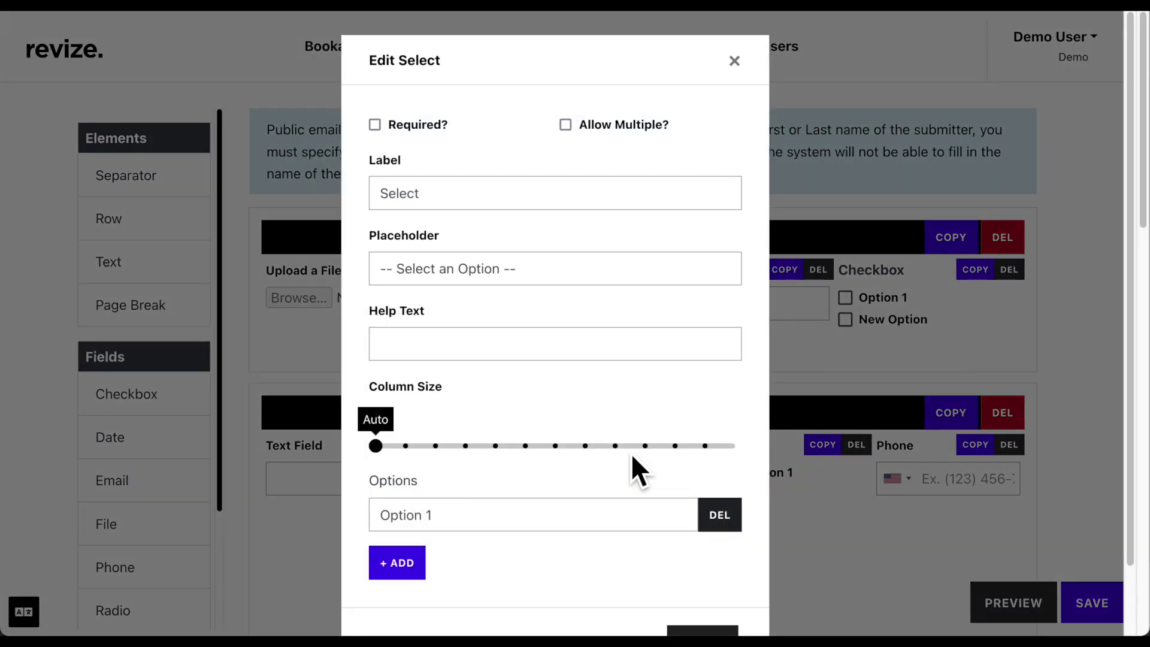
{"action": "scroll", "coordinate": [623, 461], "scroll_direction": "down", "scroll_amount": 2}
{"action": "left_click", "coordinate": [409, 497]}
{"action": "scroll", "coordinate": [407, 500], "scroll_direction": "down", "scroll_amount": 1}
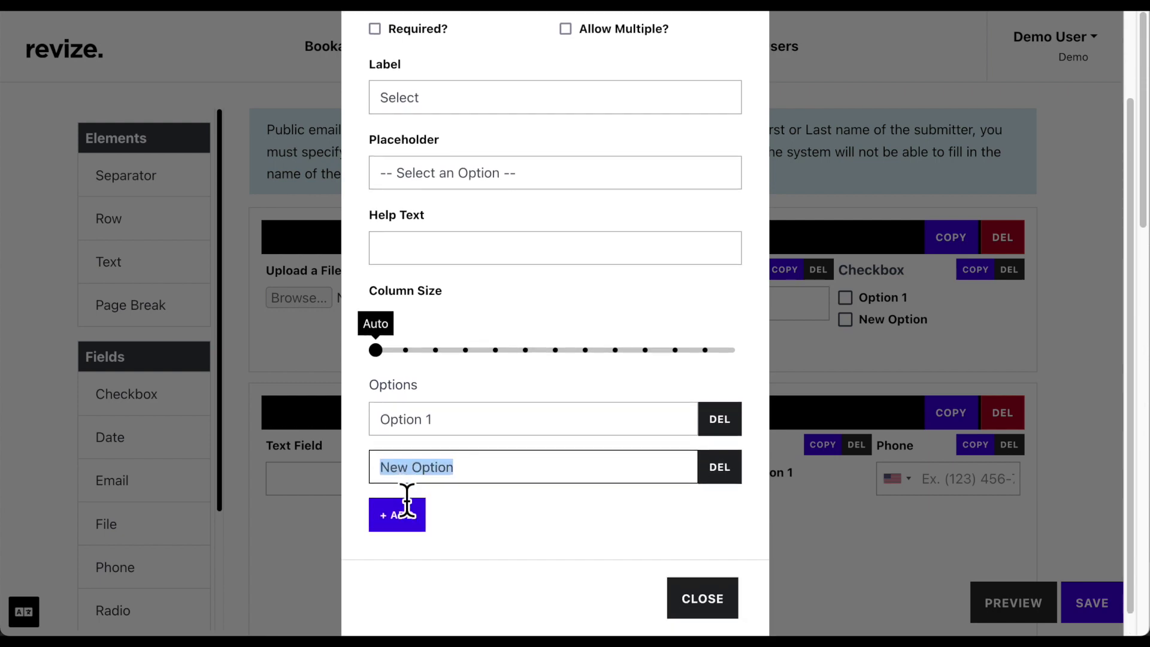
{"action": "left_click", "coordinate": [408, 509]}
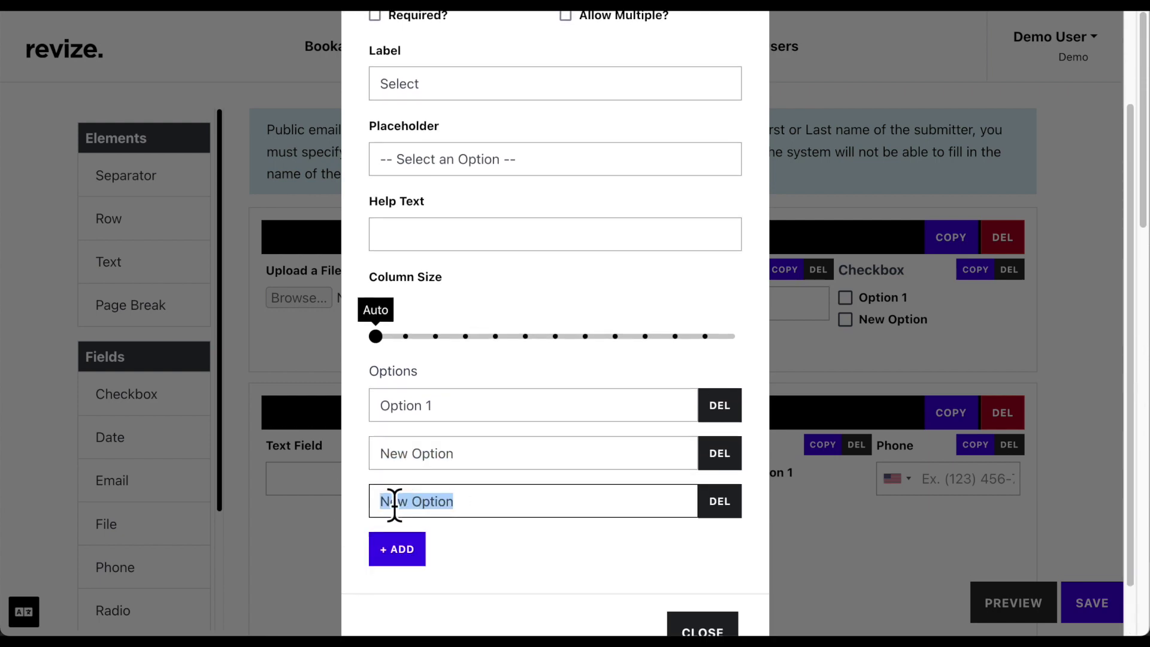
{"action": "left_click", "coordinate": [328, 529]}
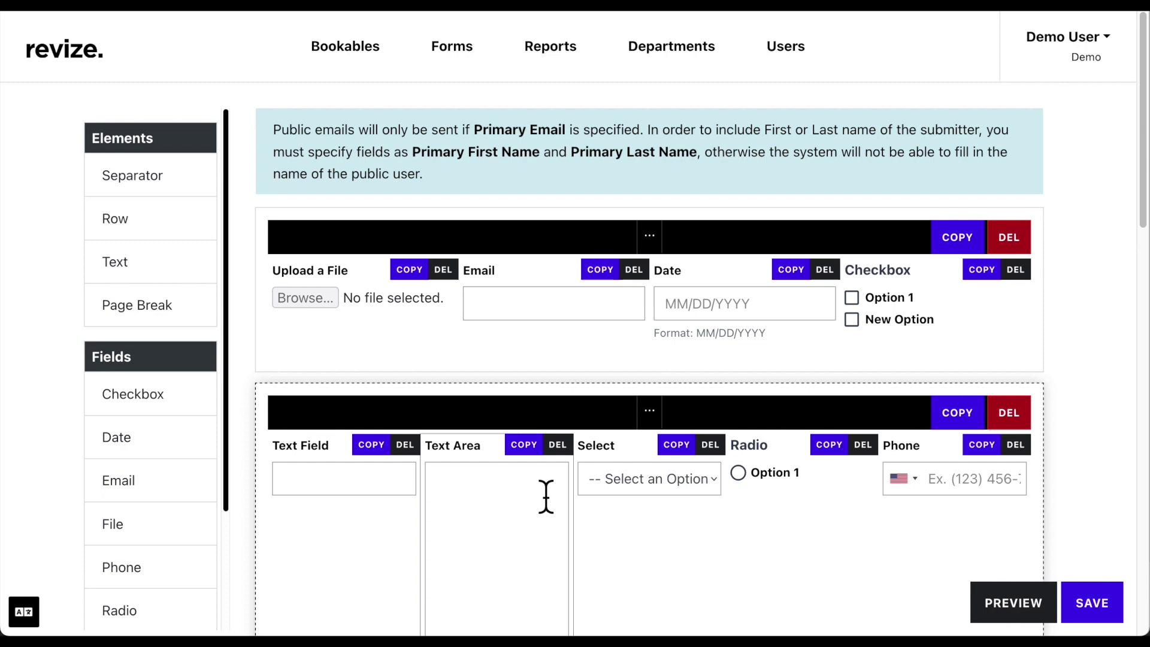
Add two New Option choices to the Radio group and review the Phone field
{"action": "left_click", "coordinate": [785, 450]}
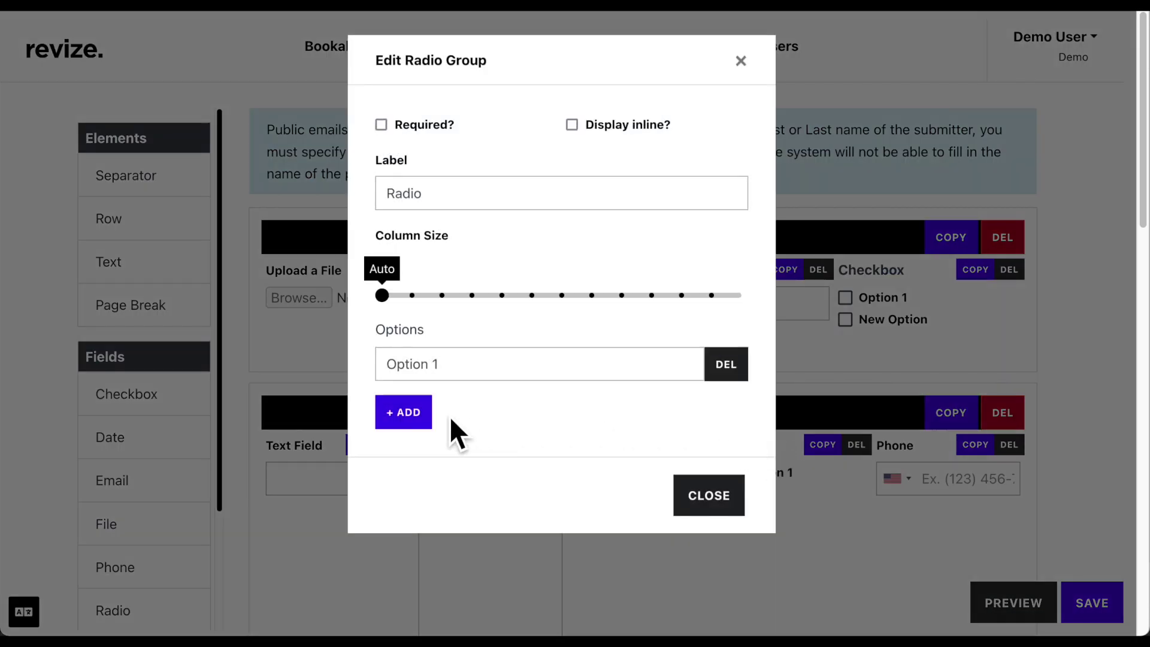
{"action": "left_click", "coordinate": [422, 419]}
{"action": "left_click", "coordinate": [423, 461]}
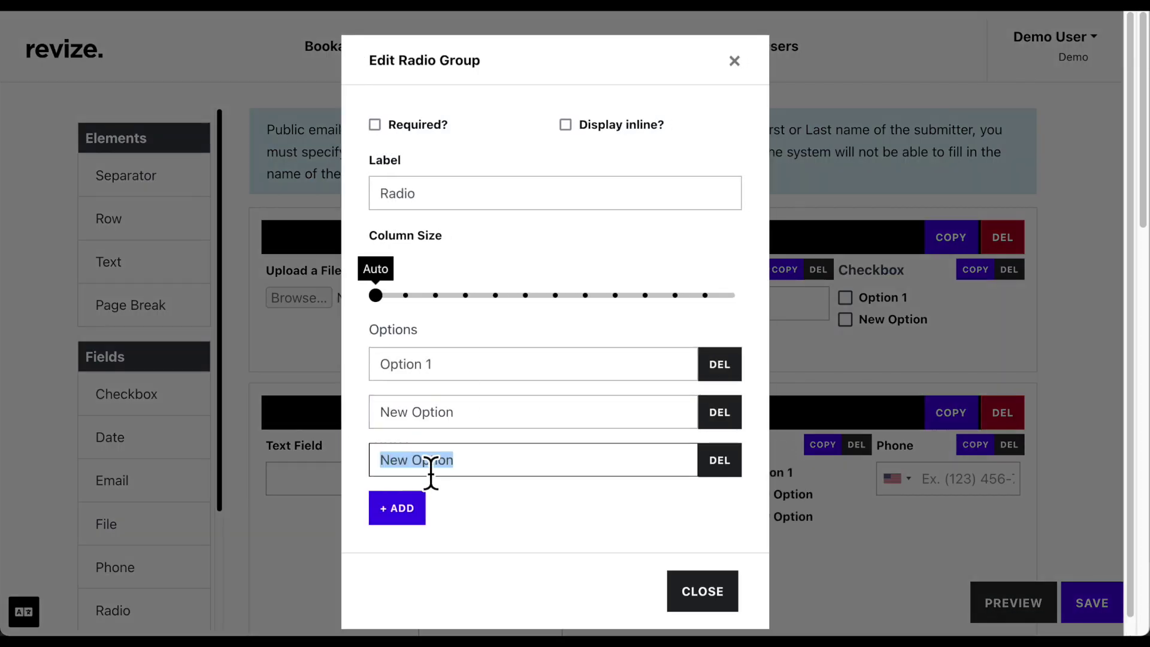
{"action": "left_click", "coordinate": [831, 531]}
{"action": "left_click", "coordinate": [915, 446]}
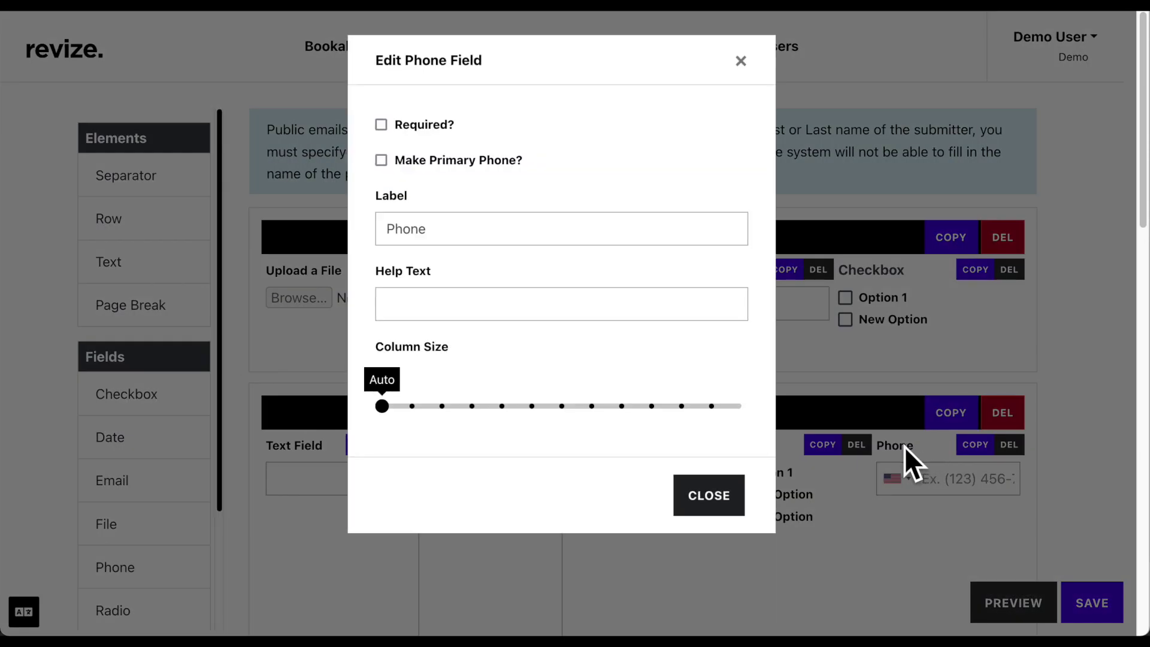
{"action": "left_click", "coordinate": [904, 446]}
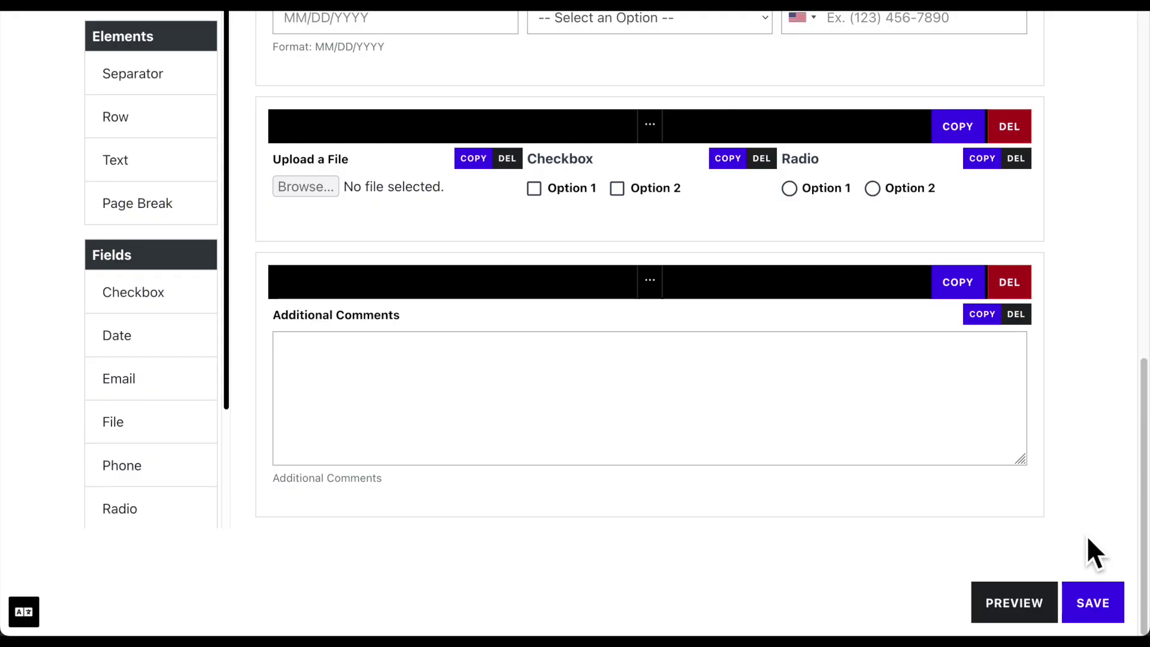
Save the form layout, then set the form's status to Active in its properties
{"action": "left_click", "coordinate": [1098, 602]}
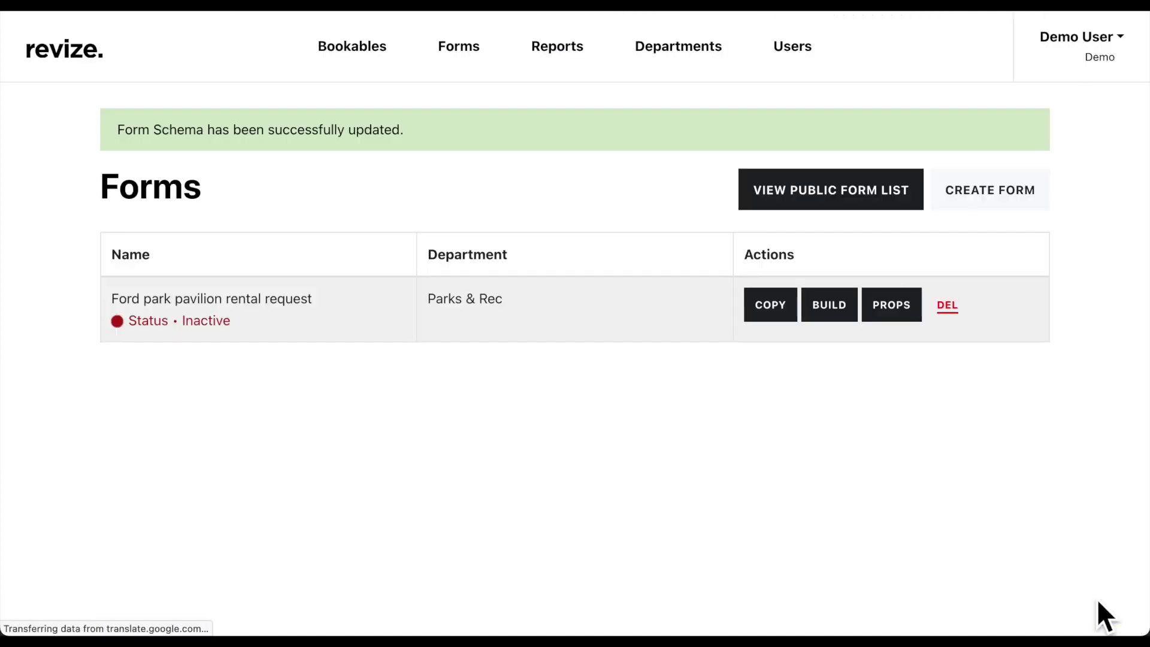
{"action": "left_click", "coordinate": [895, 310]}
{"action": "scroll", "coordinate": [893, 309], "scroll_direction": "down", "scroll_amount": 2}
{"action": "left_click", "coordinate": [888, 338]}
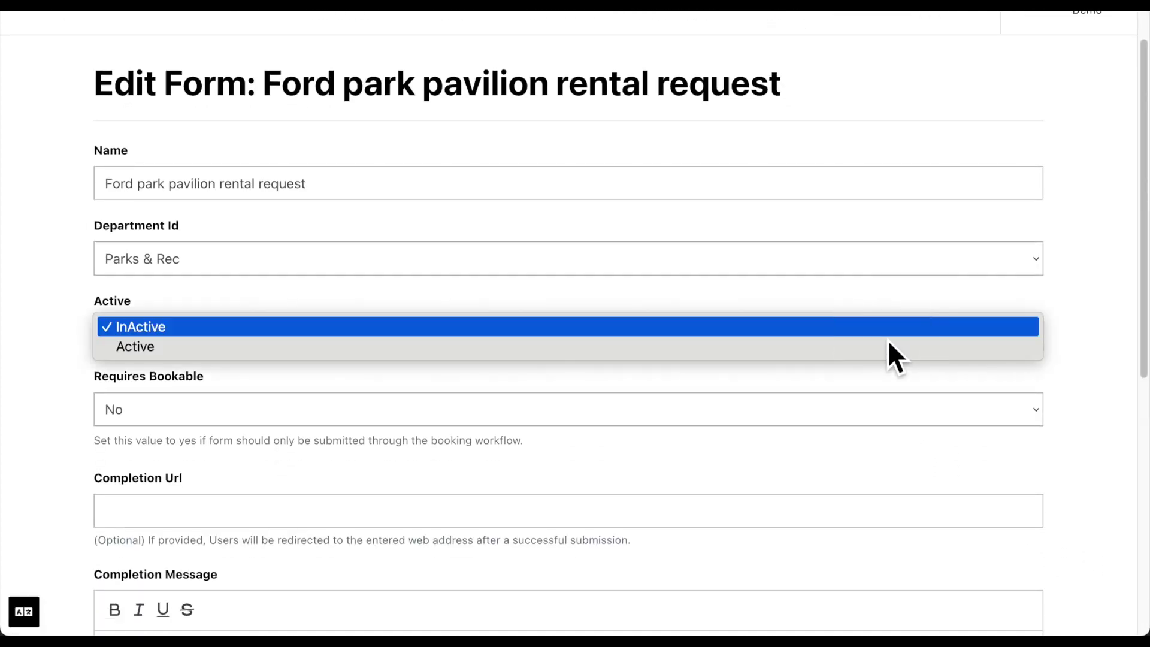
{"action": "left_click", "coordinate": [882, 347]}
{"action": "scroll", "coordinate": [882, 360], "scroll_direction": "down", "scroll_amount": 10}
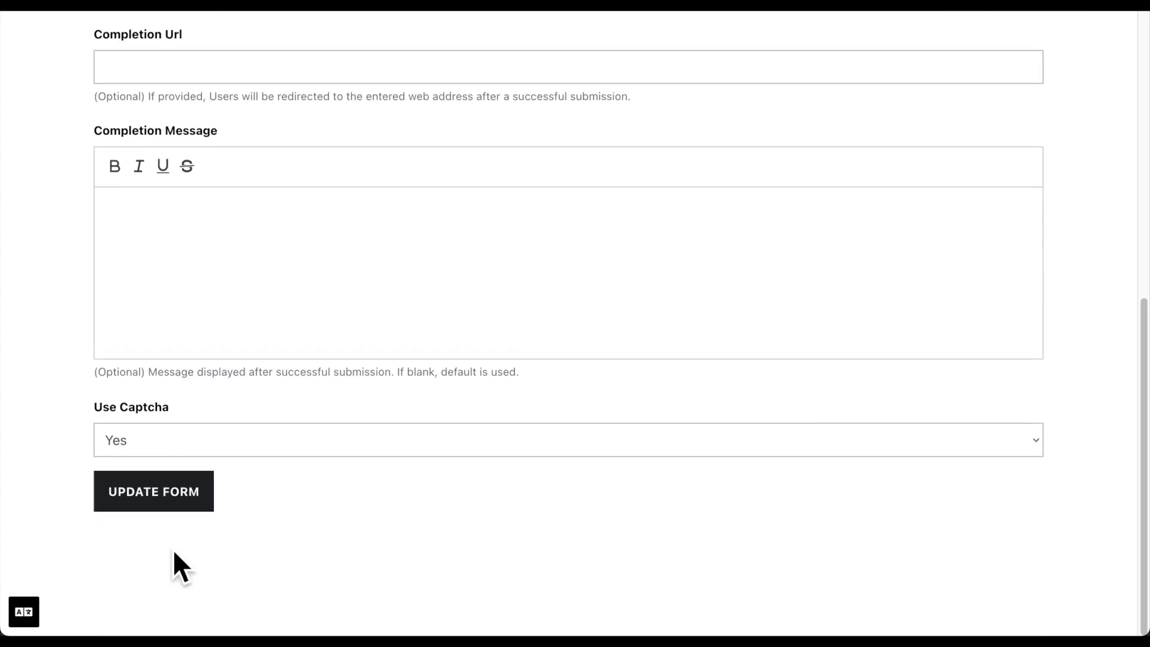
{"action": "left_click", "coordinate": [173, 506]}
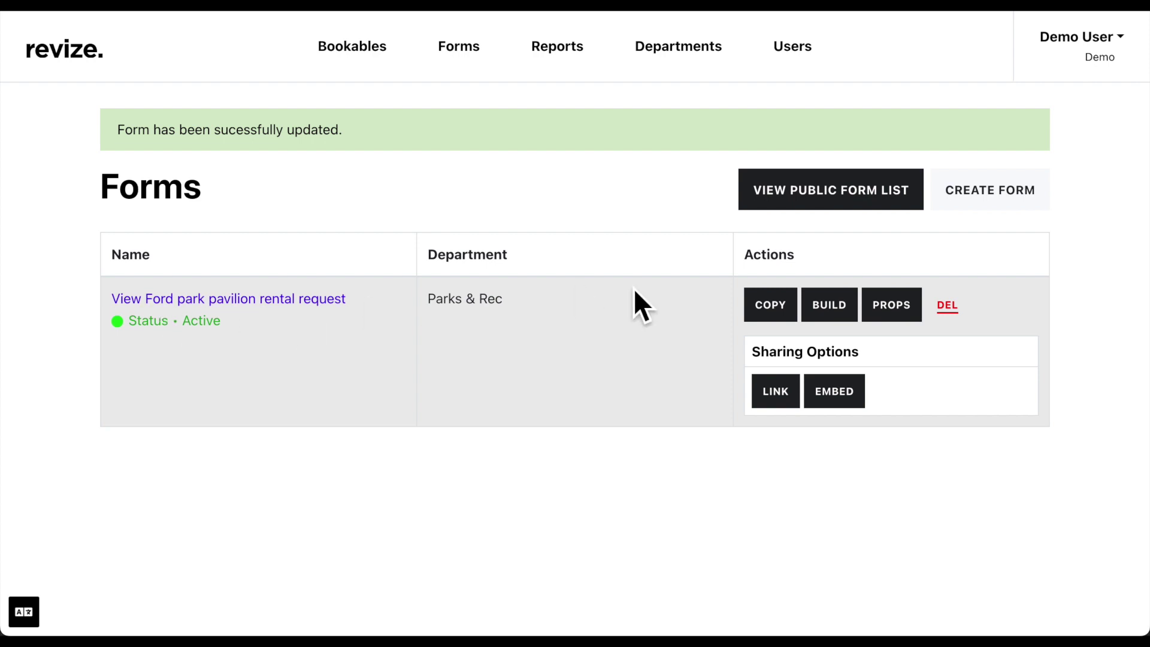
Copy the form's public link, preview the form, and view the public Demo Forms list
{"action": "left_click", "coordinate": [788, 406]}
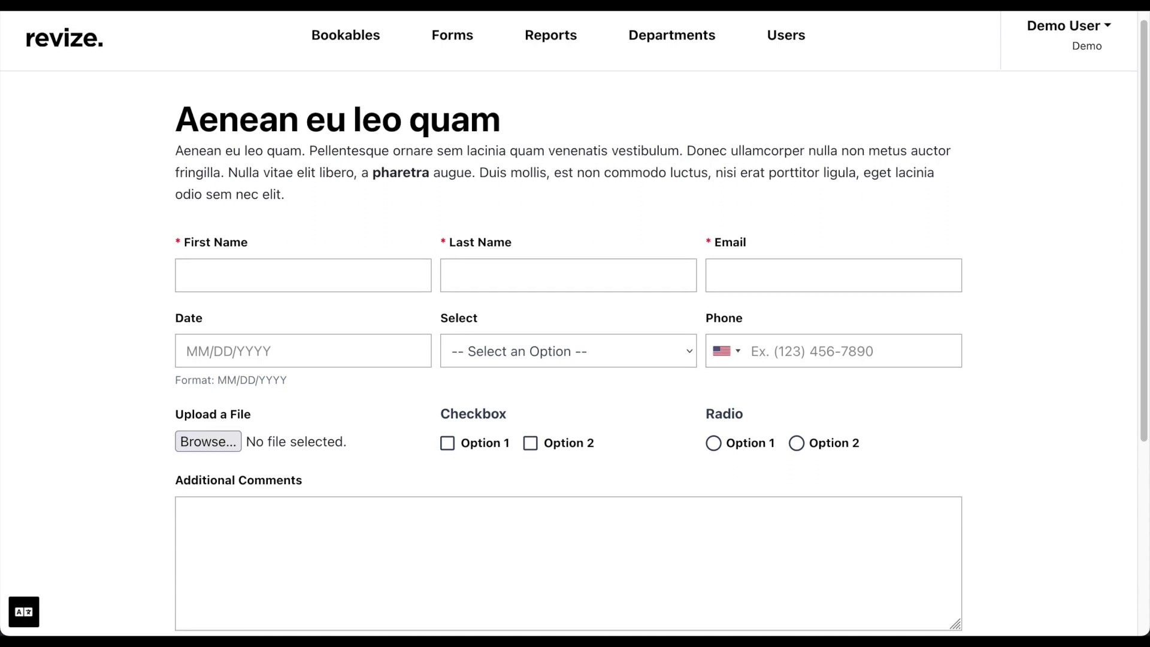
{"action": "scroll", "coordinate": [575, 323], "scroll_direction": "down", "scroll_amount": 2}
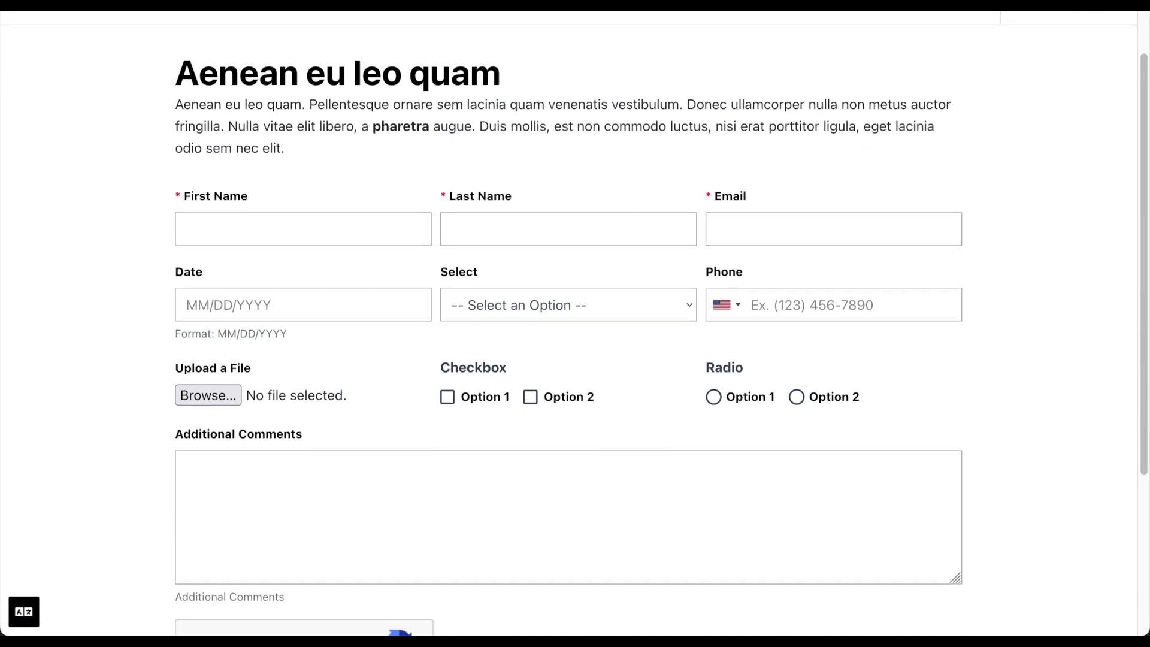
{"action": "scroll", "coordinate": [575, 323], "scroll_direction": "down", "scroll_amount": 2}
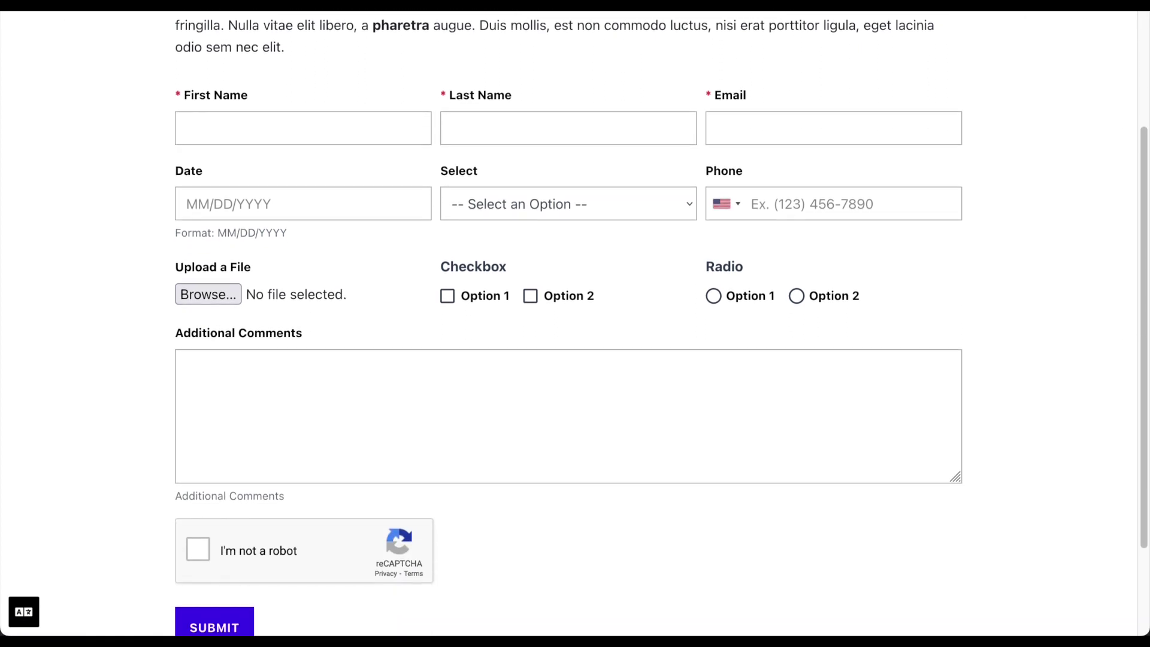
{"action": "scroll", "coordinate": [575, 323], "scroll_direction": "down", "scroll_amount": 1}
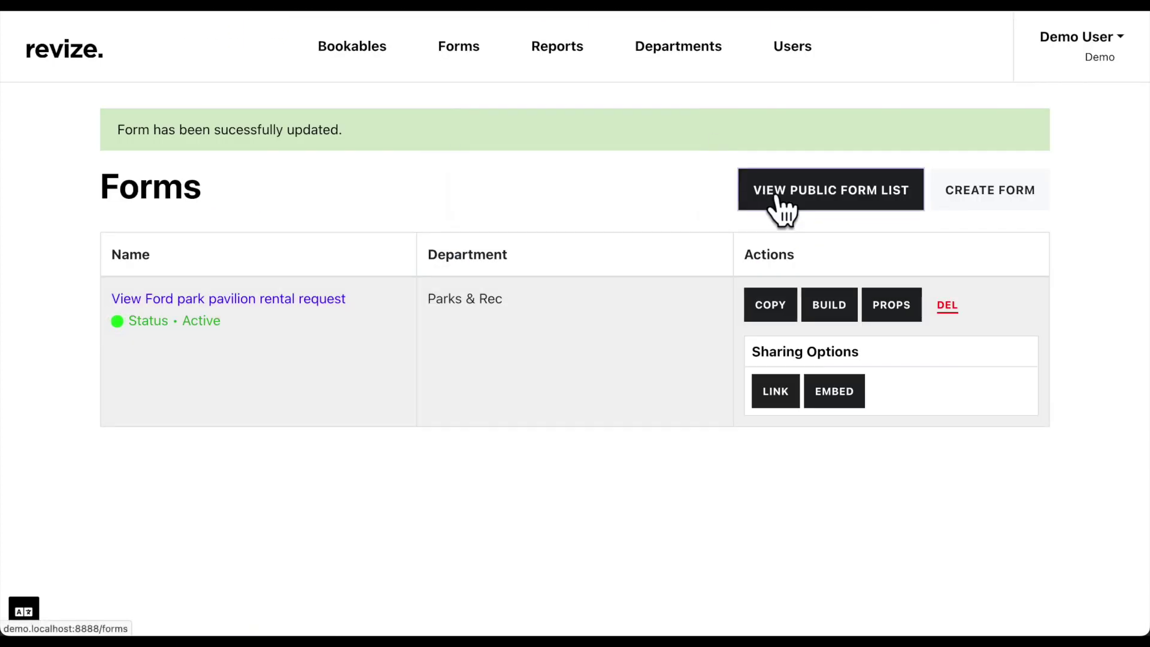
{"action": "left_click", "coordinate": [775, 198]}
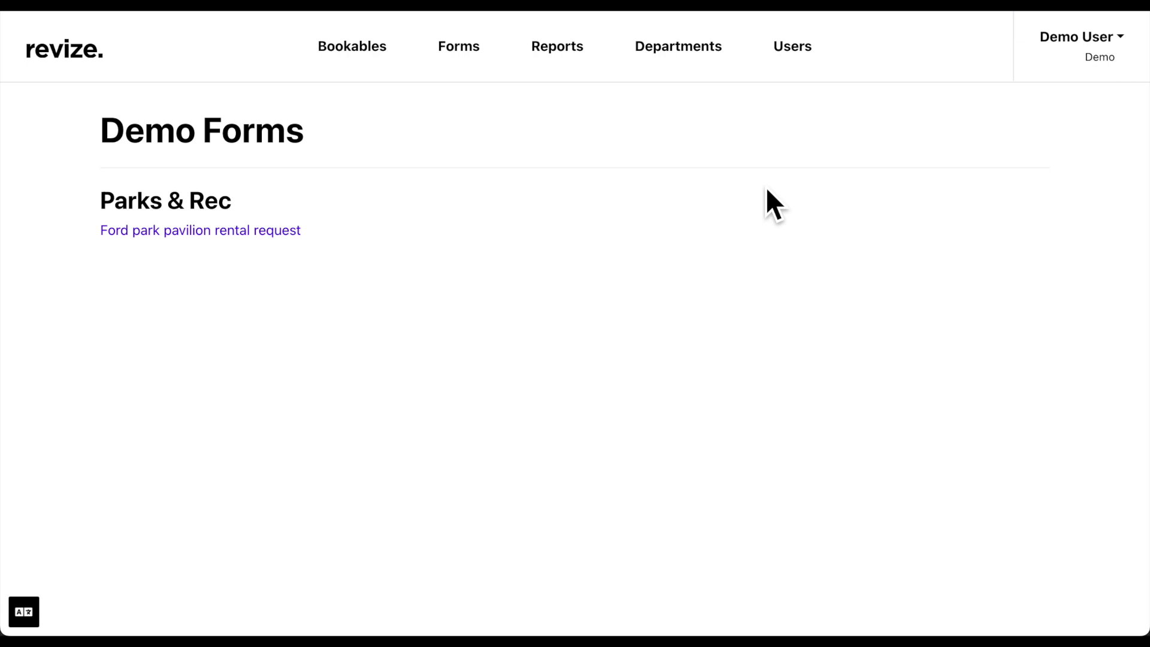
Open the Ford park pavilion rental request reports and view submission #36
{"action": "left_click", "coordinate": [579, 62]}
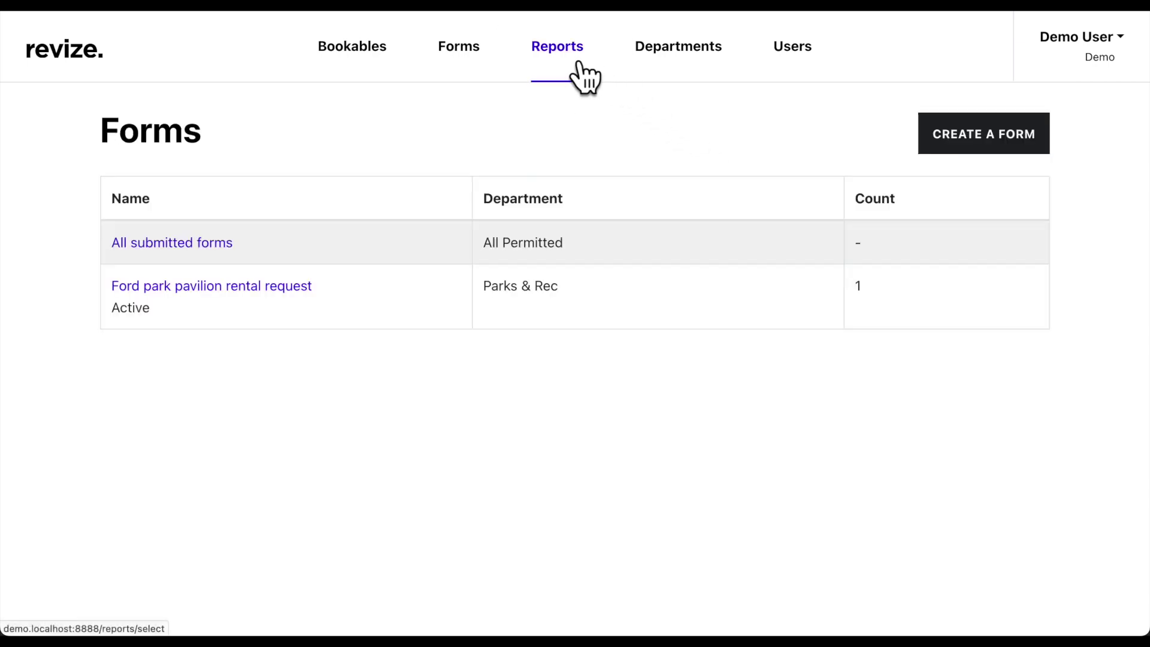
{"action": "left_click", "coordinate": [300, 291]}
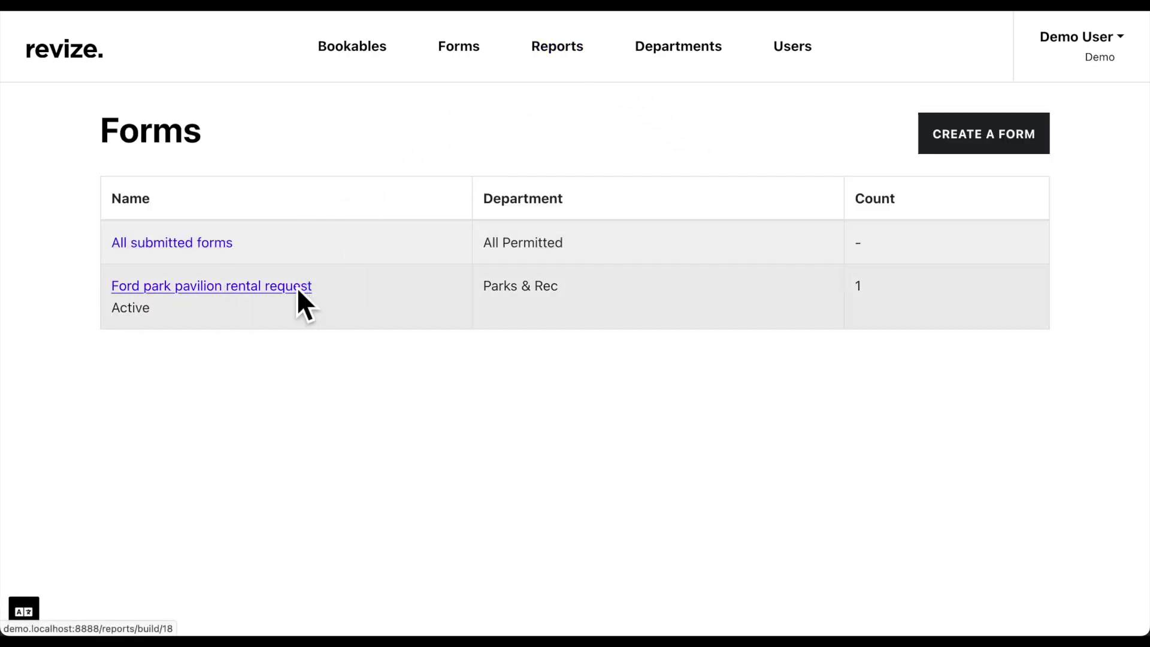
{"action": "scroll", "coordinate": [297, 290], "scroll_direction": "down", "scroll_amount": 2}
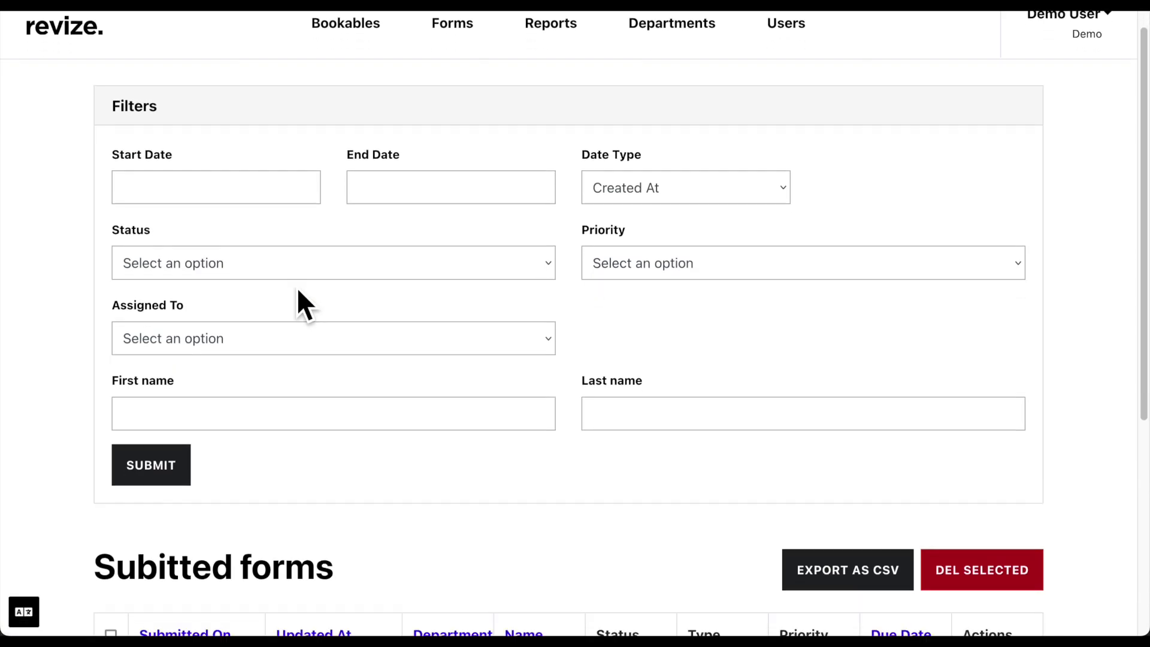
{"action": "scroll", "coordinate": [297, 293], "scroll_direction": "down", "scroll_amount": 5}
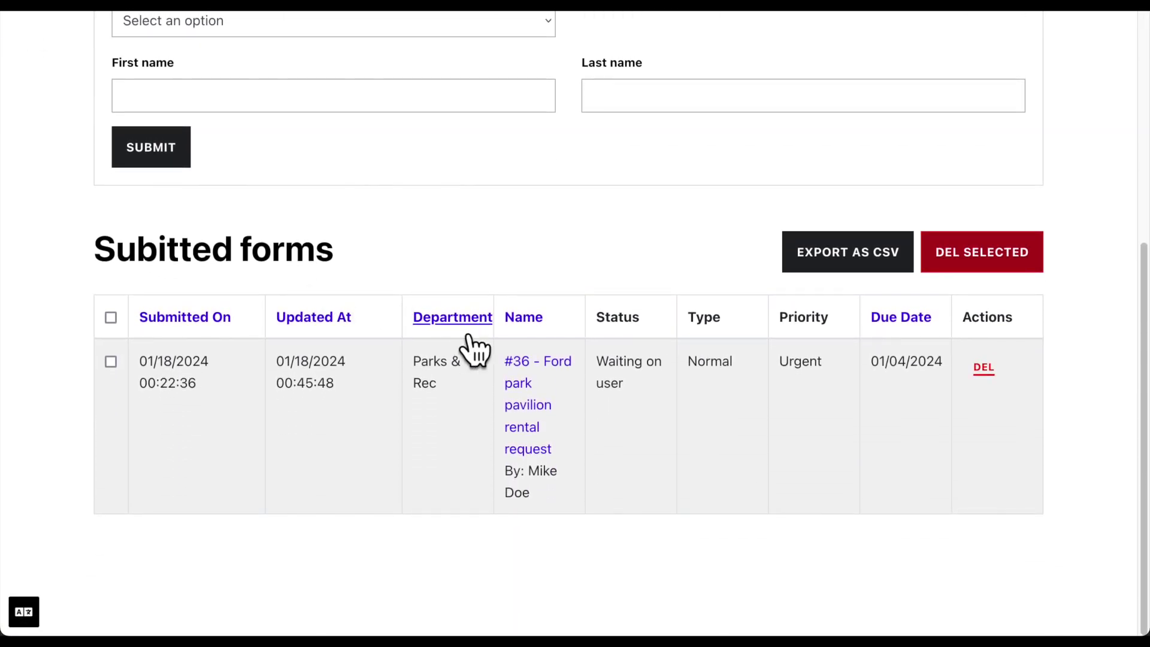
{"action": "left_click", "coordinate": [514, 397]}
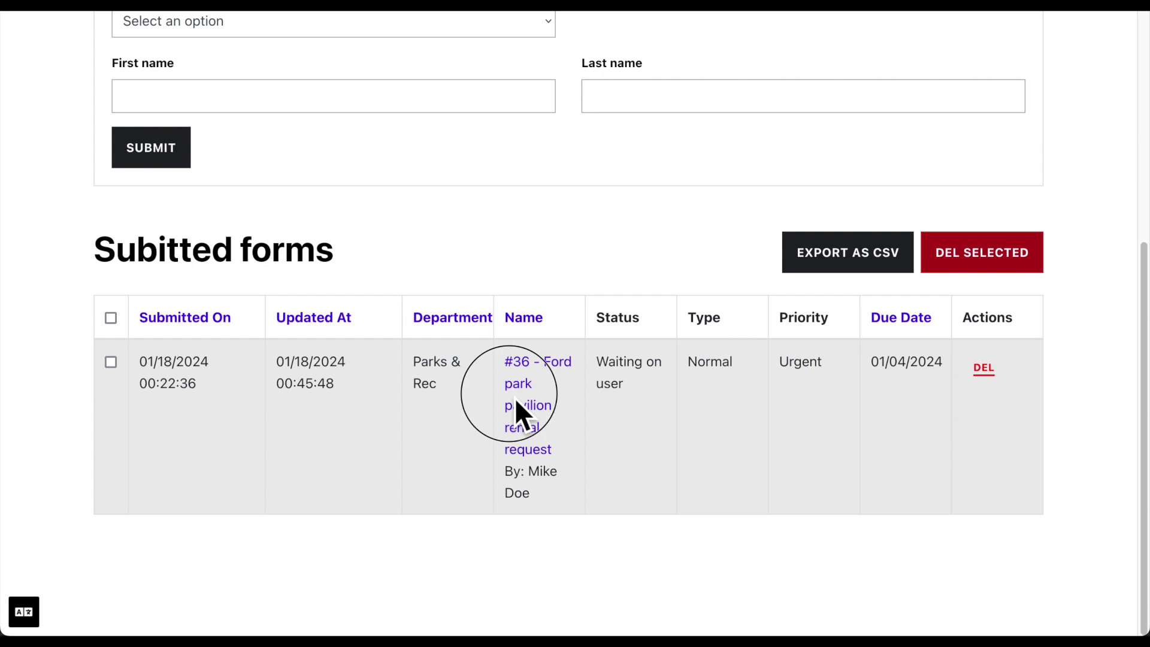
{"action": "left_click", "coordinate": [527, 414]}
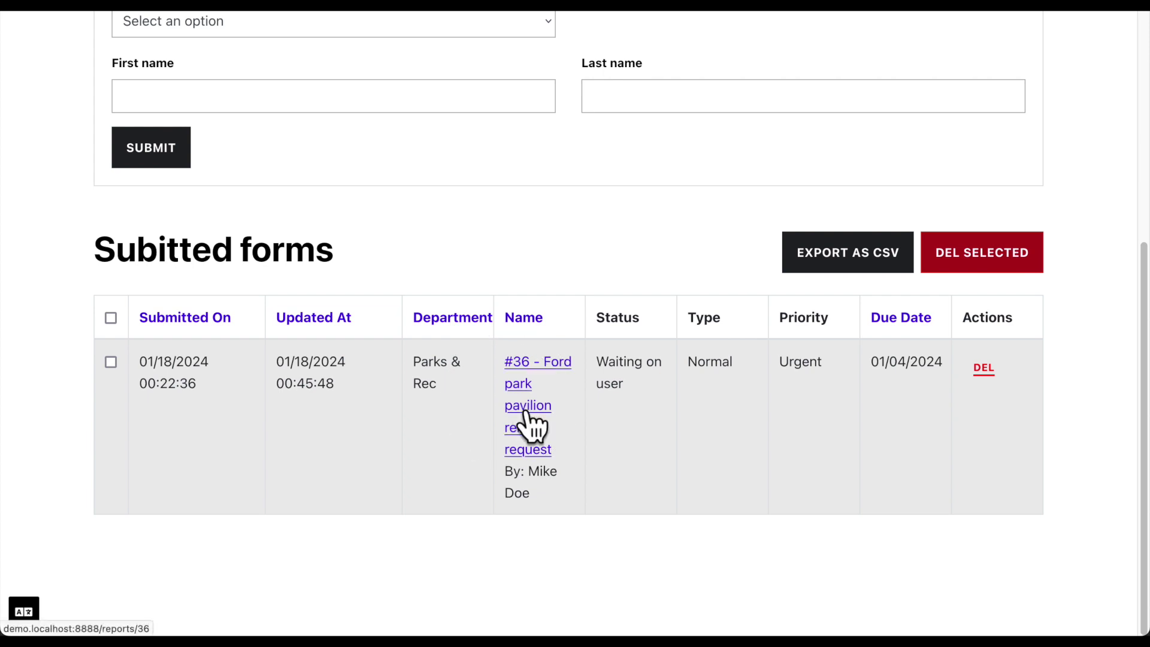
{"action": "left_click", "coordinate": [526, 419]}
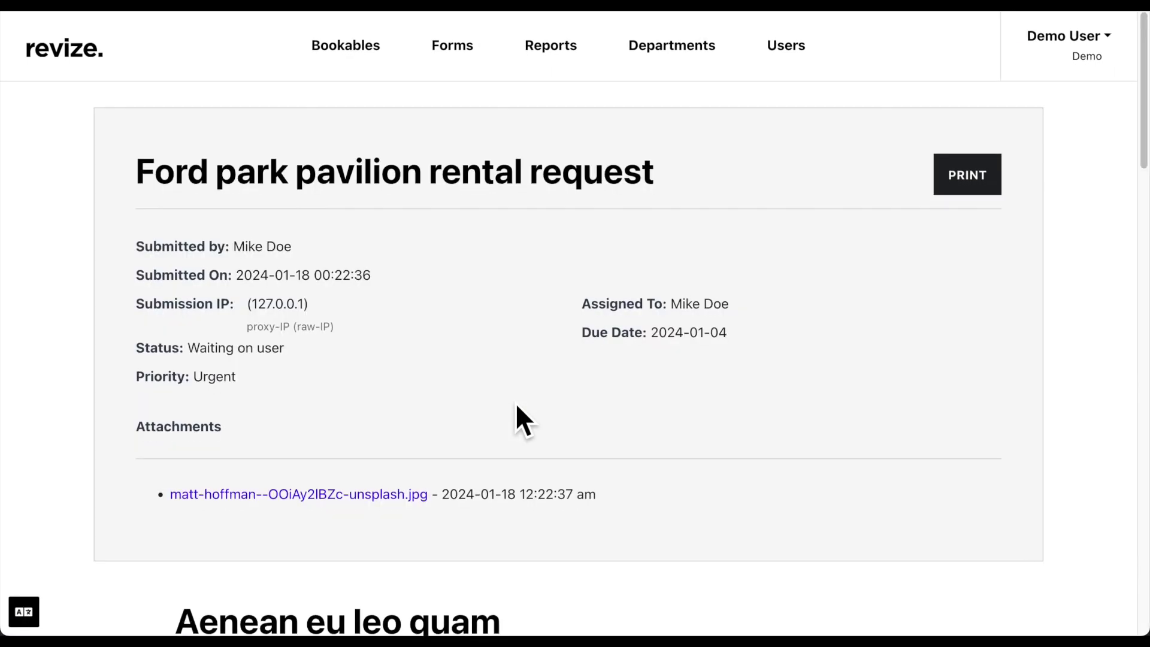
{"action": "scroll", "coordinate": [516, 406], "scroll_direction": "down", "scroll_amount": 15}
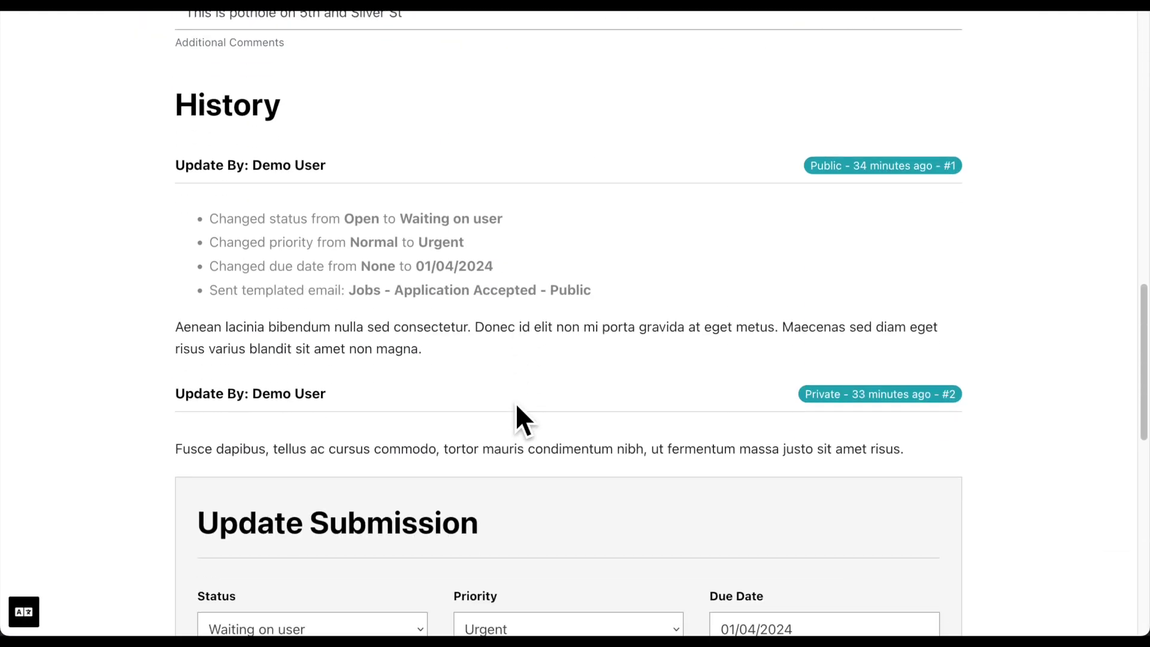
{"action": "scroll", "coordinate": [516, 406], "scroll_direction": "down", "scroll_amount": 10}
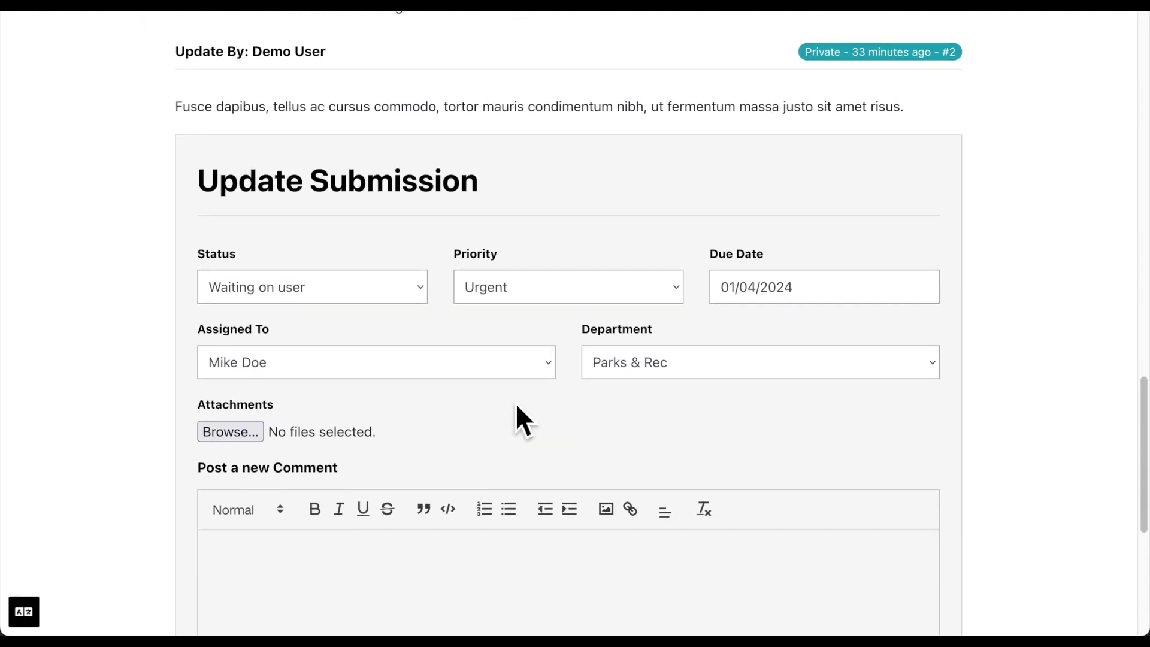
{"action": "scroll", "coordinate": [515, 403], "scroll_direction": "down", "scroll_amount": 3}
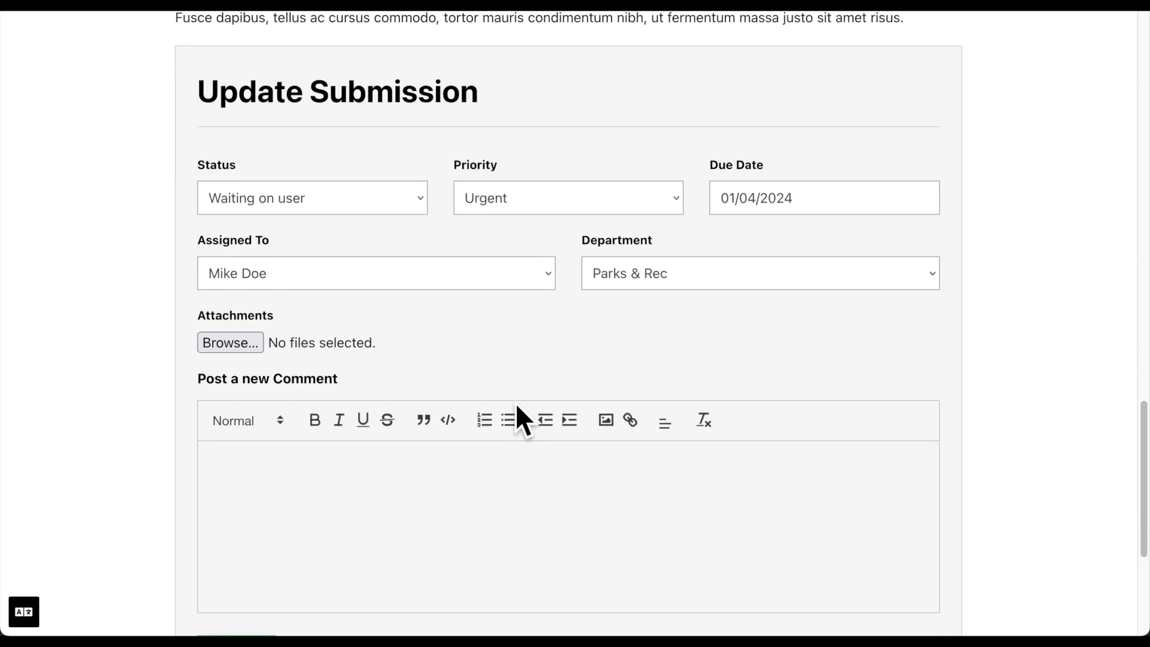
{"action": "scroll", "coordinate": [515, 403], "scroll_direction": "down", "scroll_amount": 2}
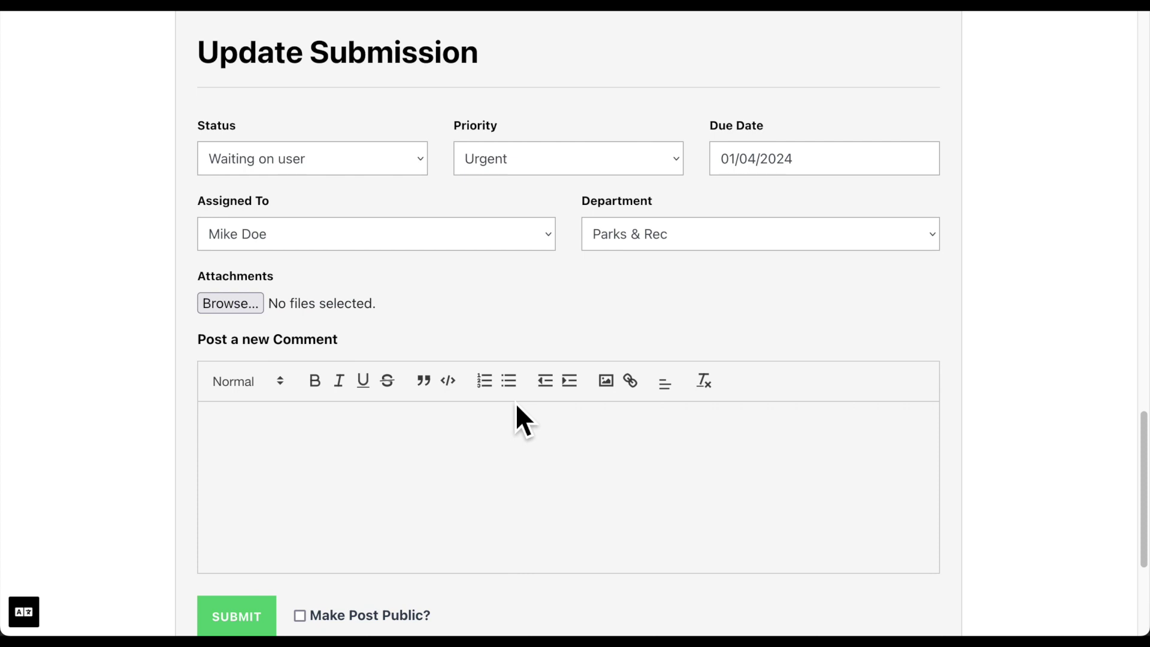
{"action": "scroll", "coordinate": [673, 509], "scroll_direction": "down", "scroll_amount": 6}
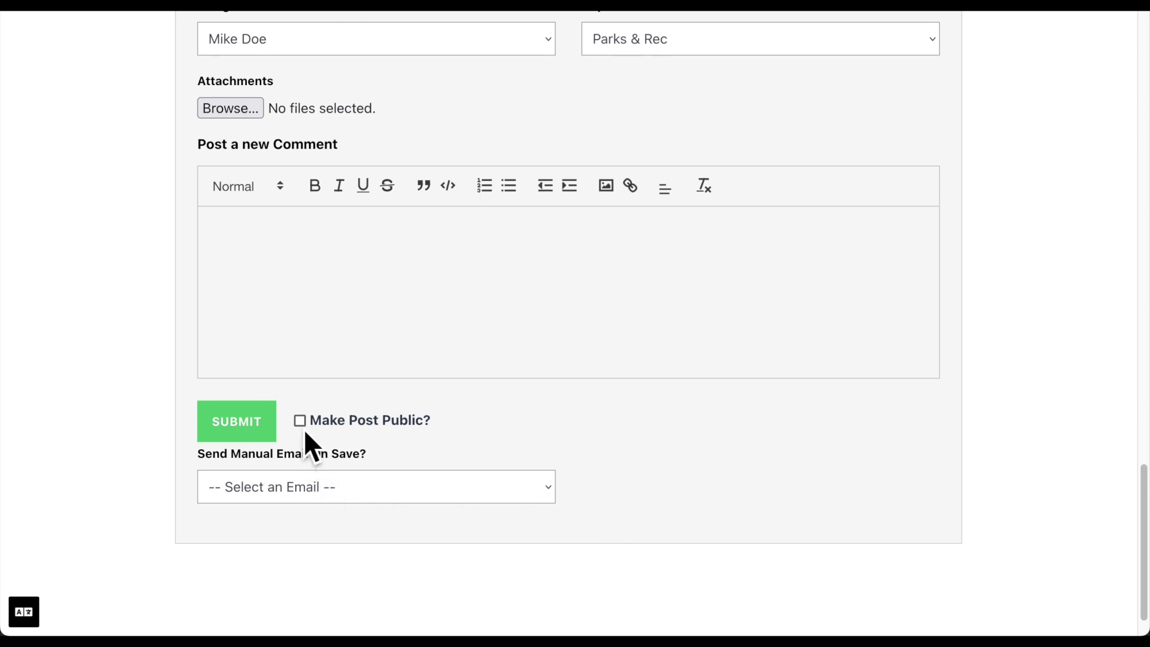
{"action": "left_click", "coordinate": [300, 486]}
{"action": "left_click", "coordinate": [301, 486]}
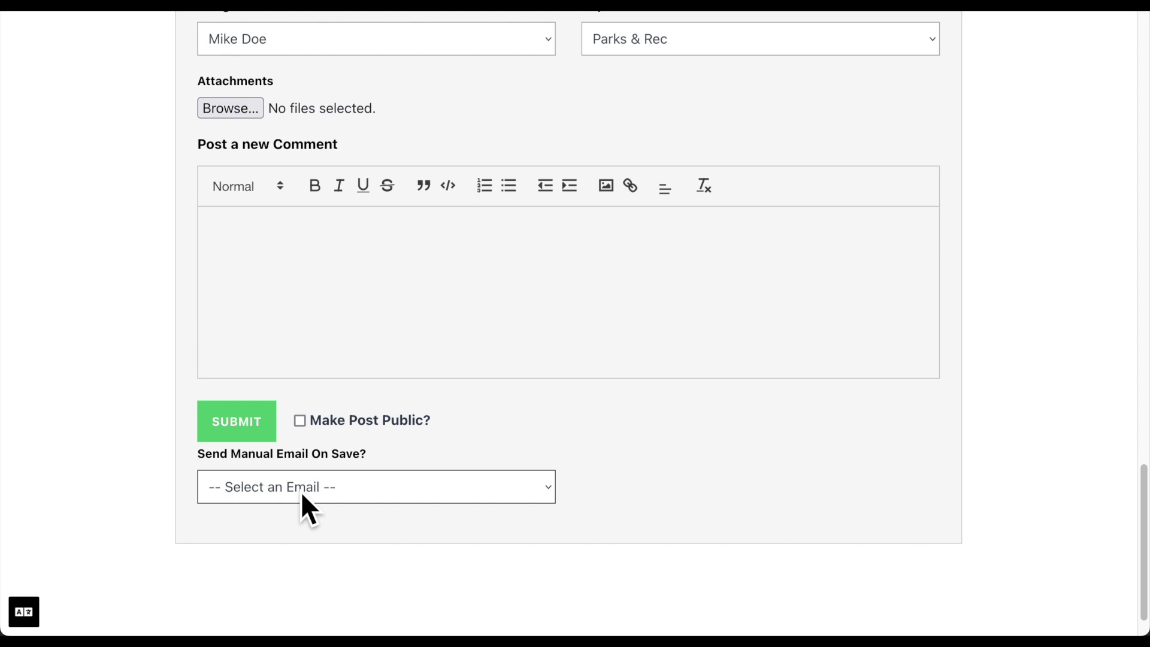
{"action": "scroll", "coordinate": [301, 492], "scroll_direction": "up", "scroll_amount": 15}
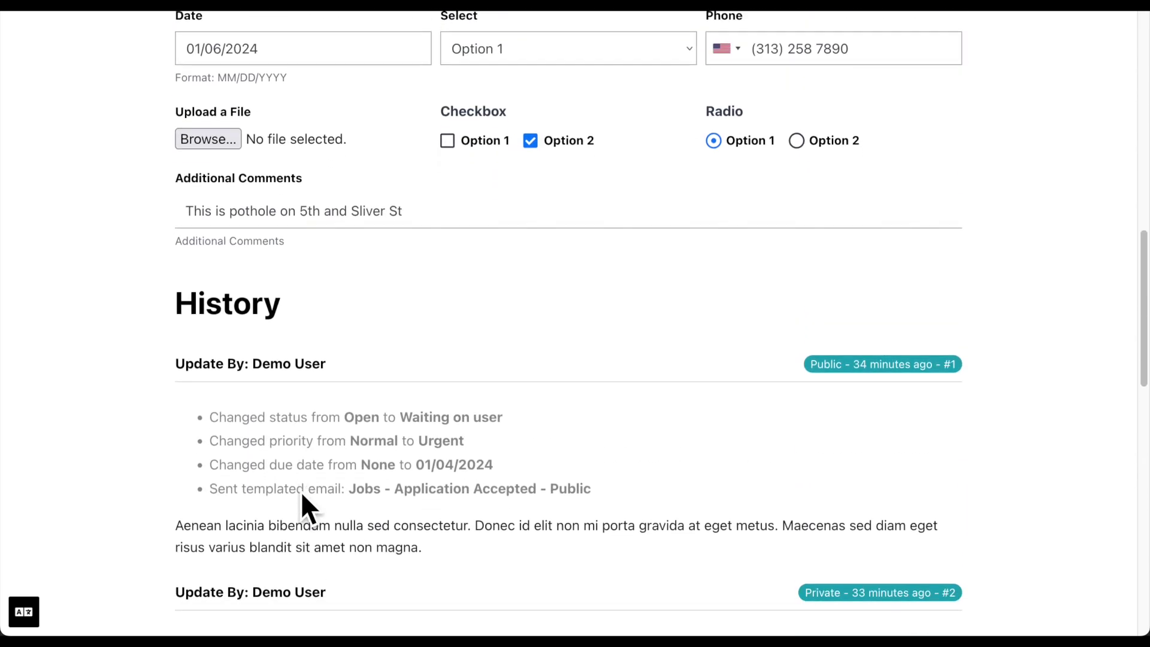
{"action": "scroll", "coordinate": [300, 491], "scroll_direction": "down", "scroll_amount": 3}
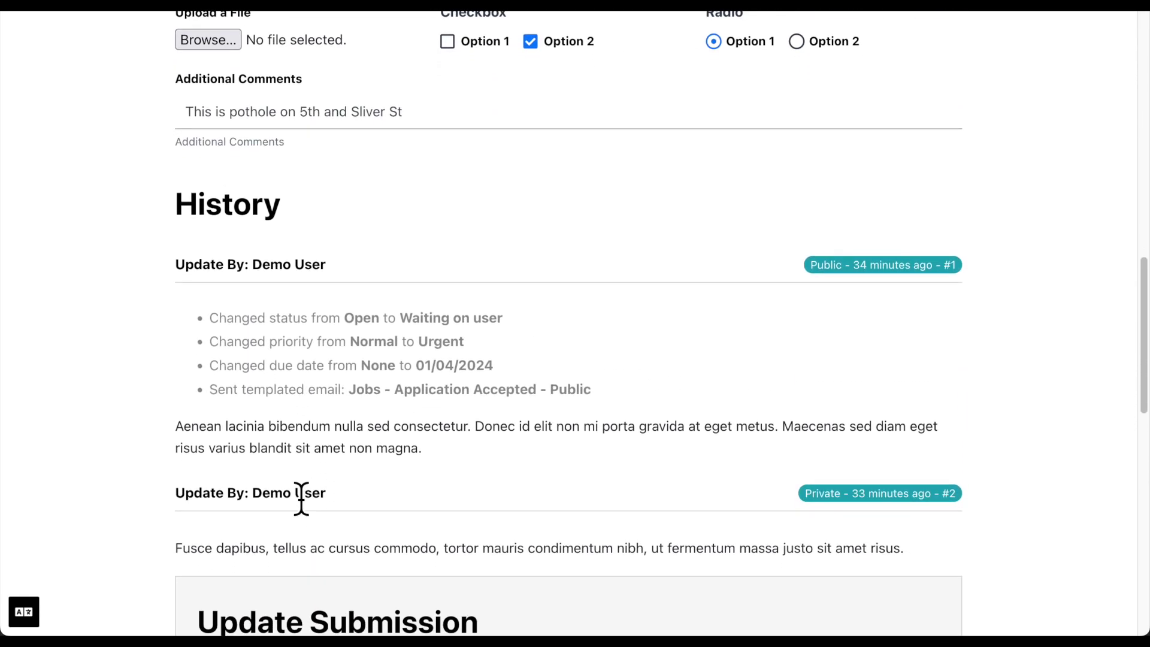